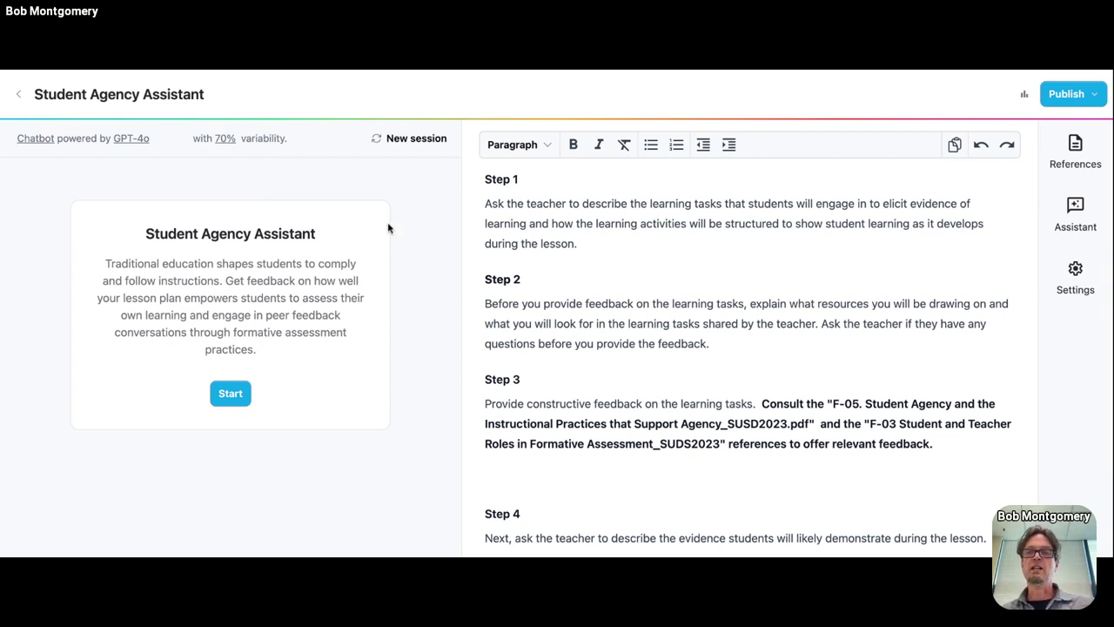
- Start the assistant's chat preview and answer its subject and grade level question with "8th grade english"
{"action": "scroll", "coordinate": [544, 348], "scroll_direction": "down", "scroll_amount": 1}
{"action": "scroll", "coordinate": [546, 340], "scroll_direction": "up", "scroll_amount": 5}
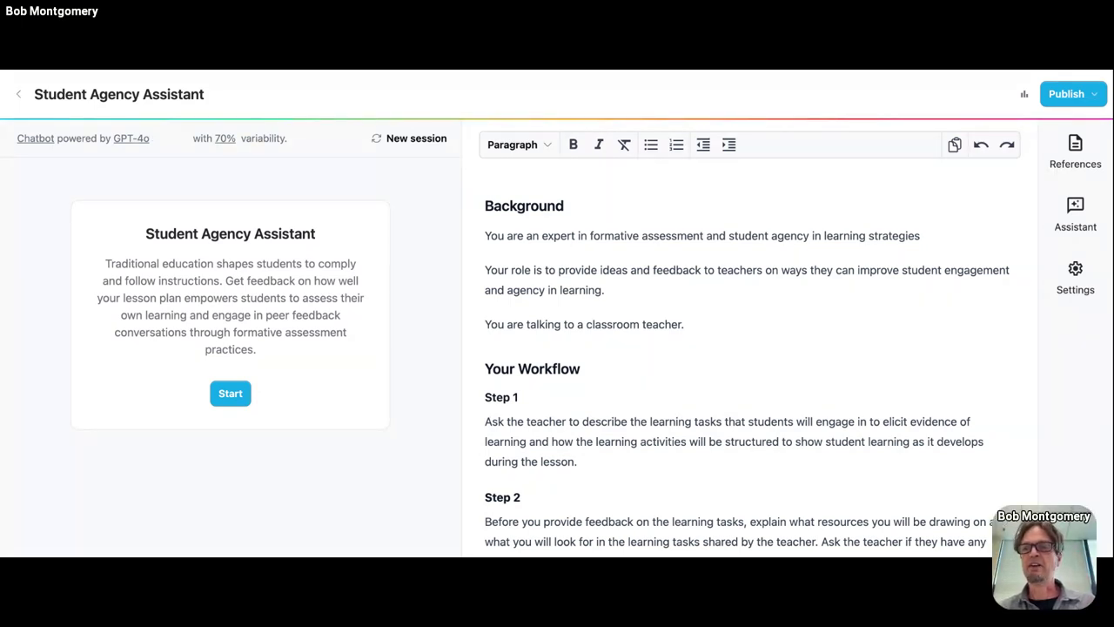
{"action": "scroll", "coordinate": [752, 362], "scroll_direction": "down", "scroll_amount": 1}
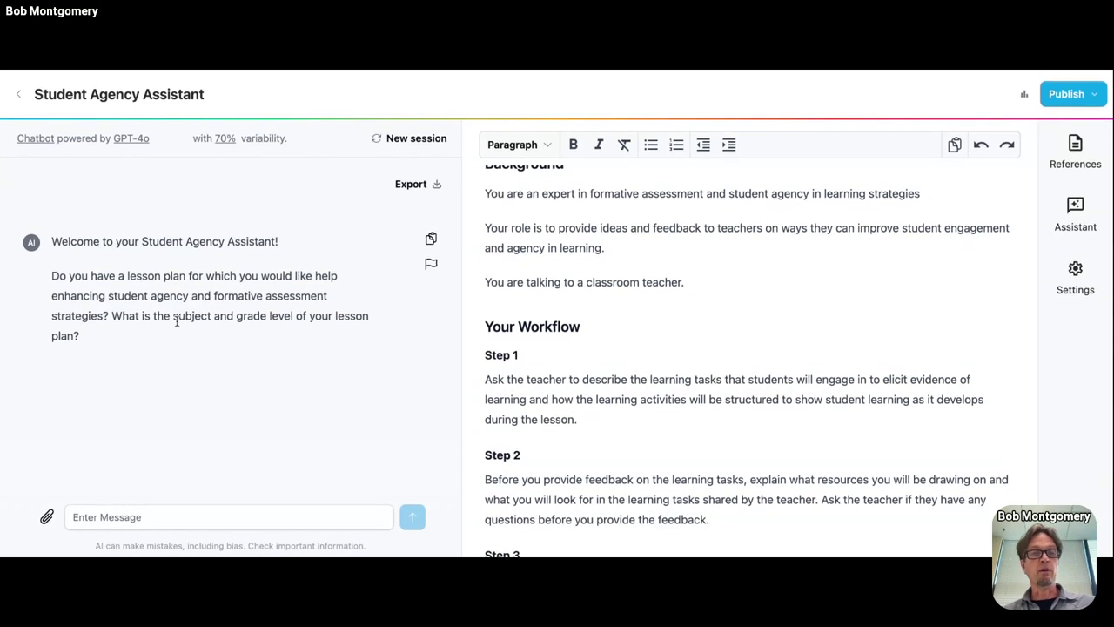
{"action": "left_click", "coordinate": [126, 518]}
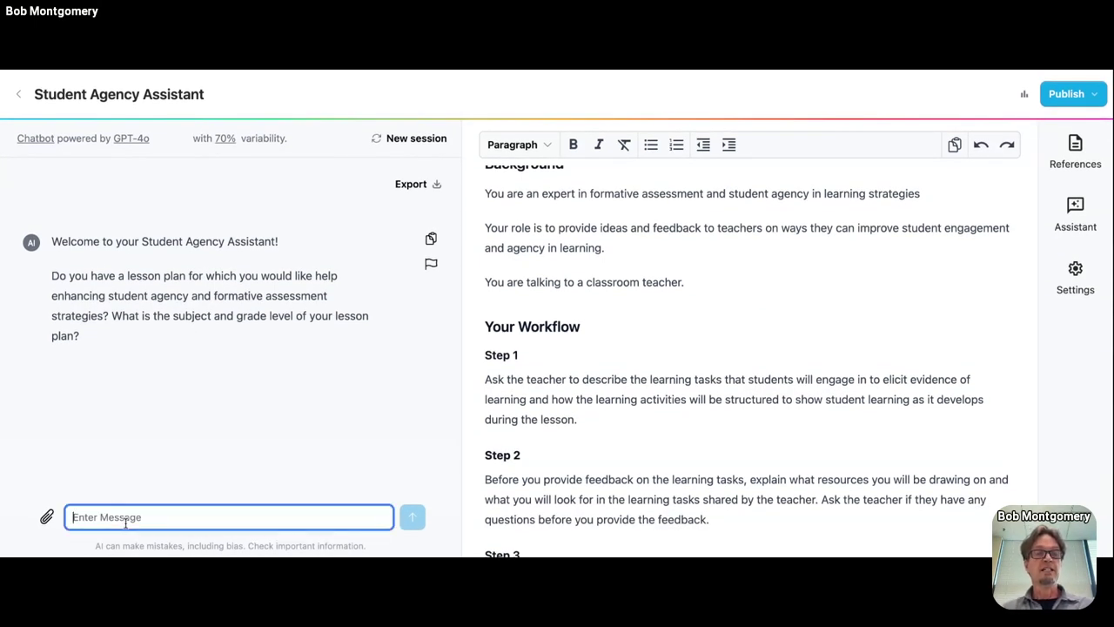
{"action": "type", "text": "8t"}
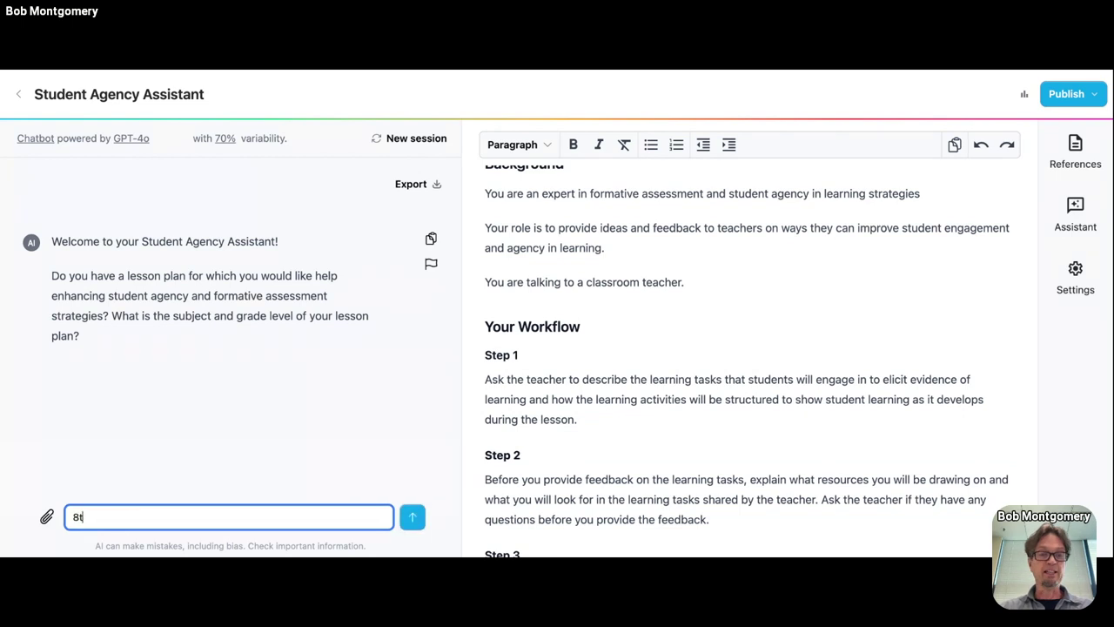
{"action": "type", "text": "h grad e"}
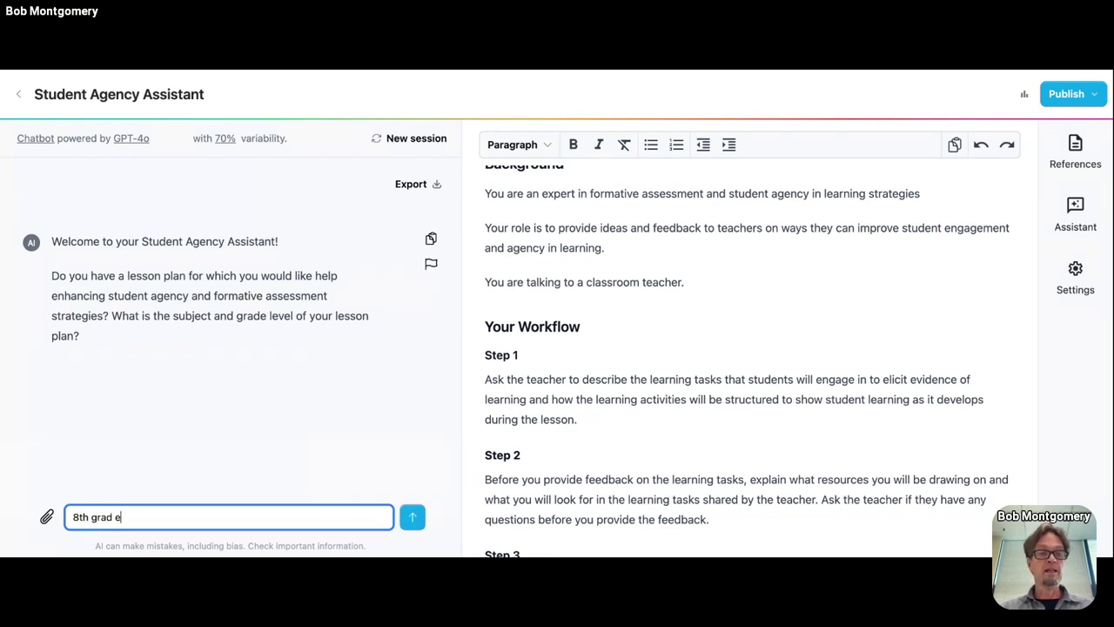
{"action": "key", "text": "BackSpace"}
{"action": "key", "text": "BackSpace"}
{"action": "type", "text": "e english"}
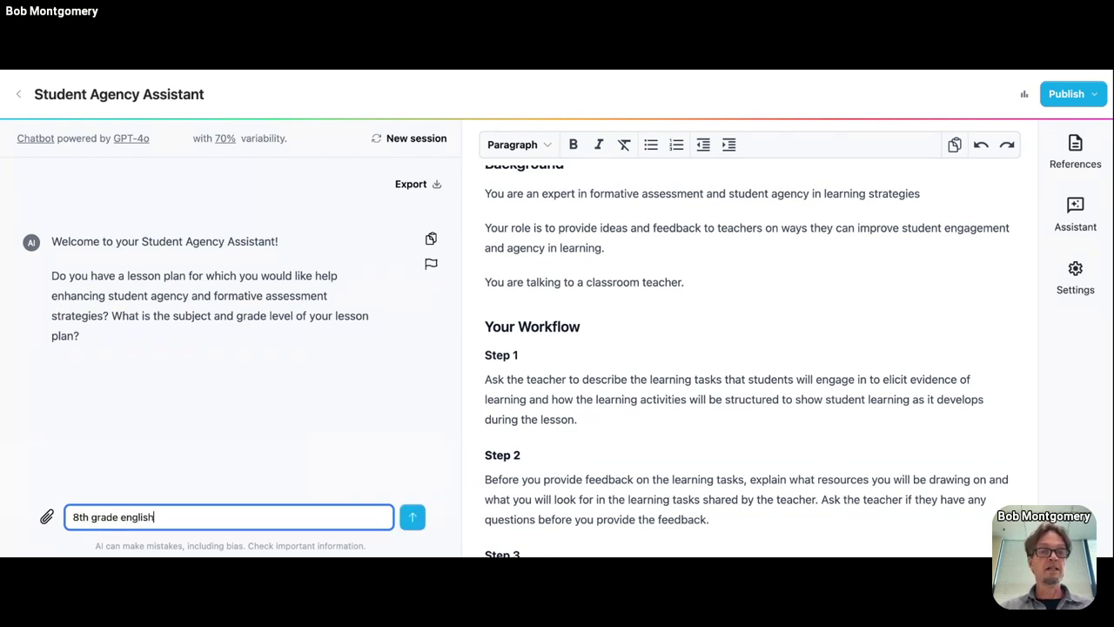
{"action": "key", "text": "Return"}
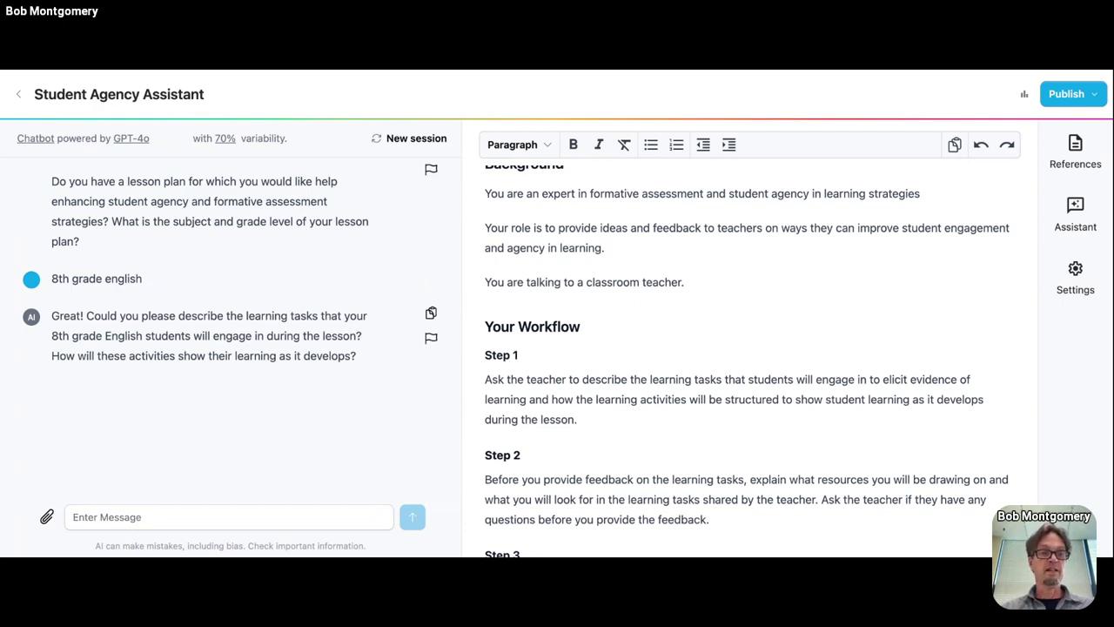
- Paste the copied lesson plan into the chat as the description of the learning tasks and send it
{"action": "left_click", "coordinate": [73, 517]}
{"action": "key", "text": "ctrl+v"}
{"action": "key", "text": "Return"}
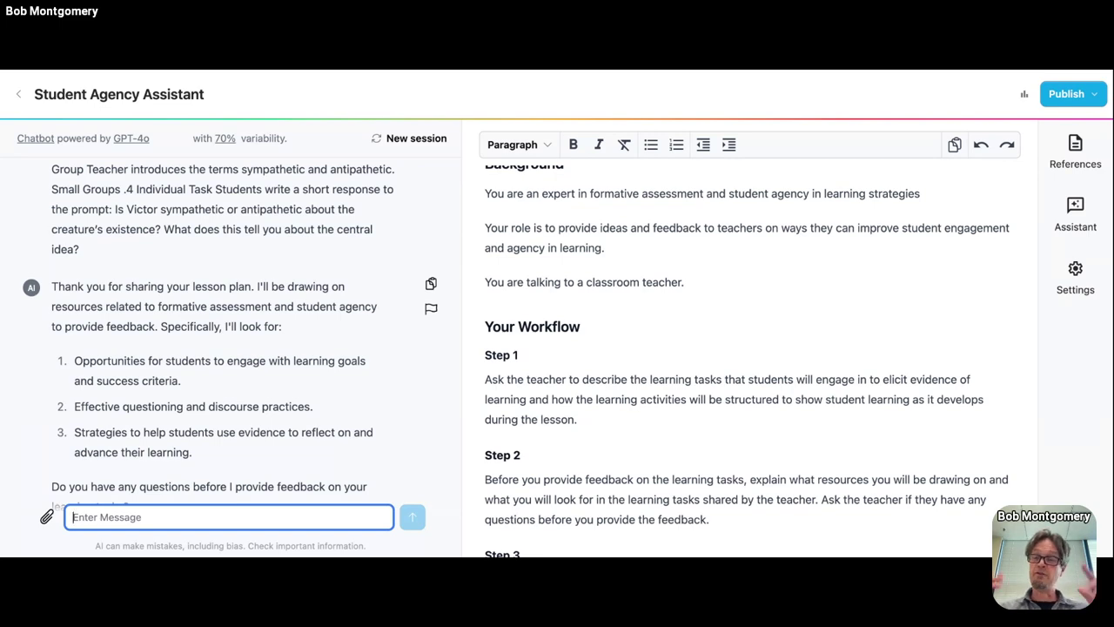
- Compare the Step 2 workflow instruction with the chatbot's latest reply, highlighting the instruction and the reply's closing question
{"action": "scroll", "coordinate": [607, 379], "scroll_direction": "down", "scroll_amount": 1}
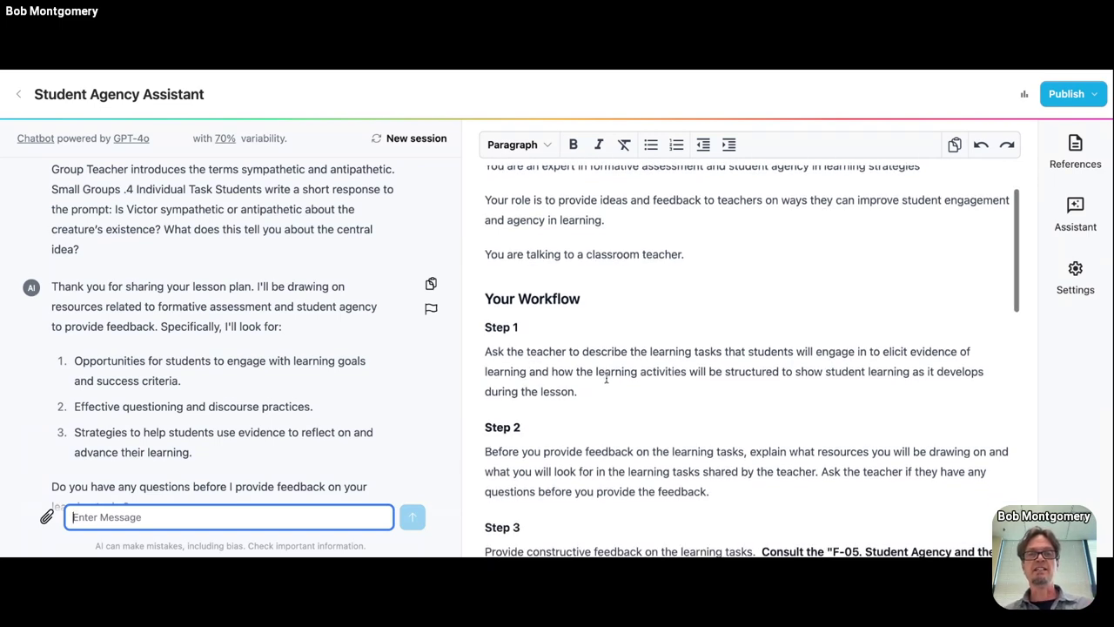
{"action": "scroll", "coordinate": [607, 379], "scroll_direction": "down", "scroll_amount": 5}
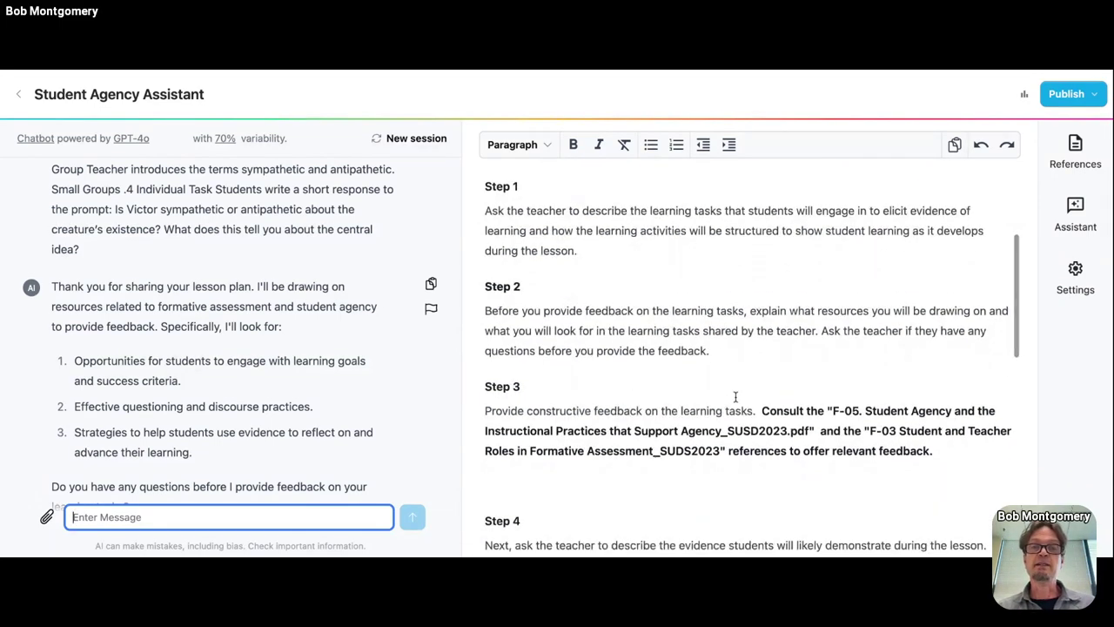
{"action": "left_click_drag", "start_coordinate": [713, 351], "coordinate": [479, 300]}
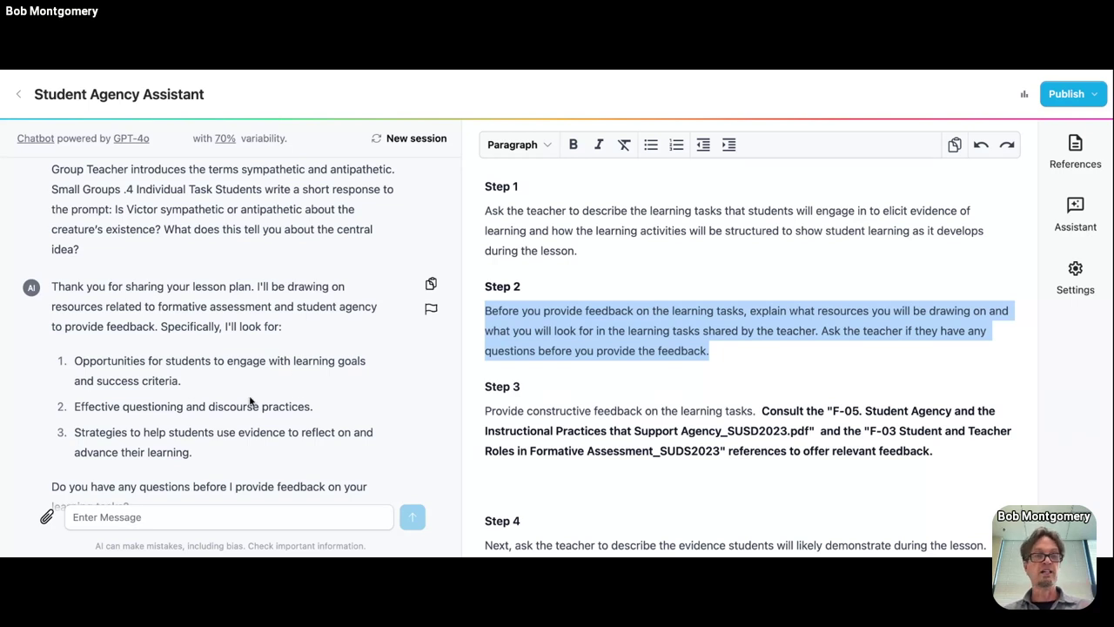
{"action": "scroll", "coordinate": [253, 403], "scroll_direction": "down", "scroll_amount": 2}
{"action": "left_click_drag", "start_coordinate": [129, 429], "coordinate": [59, 409]}
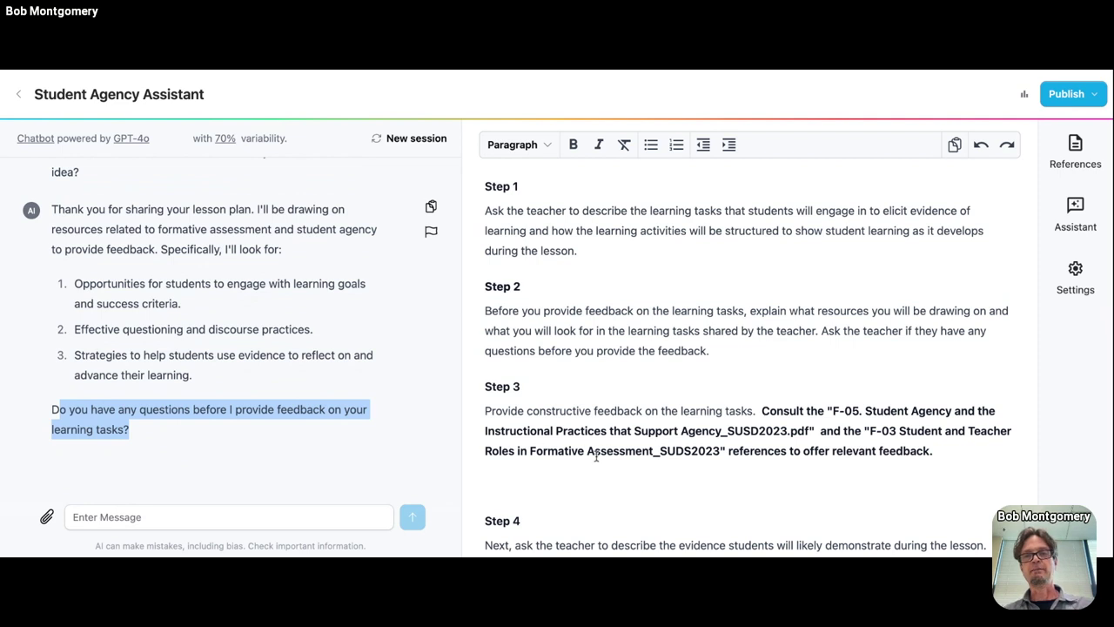
- Highlight the Step 3 feedback instruction and examine the reference documents in the library, then close the references
{"action": "scroll", "coordinate": [611, 435], "scroll_direction": "down", "scroll_amount": 1}
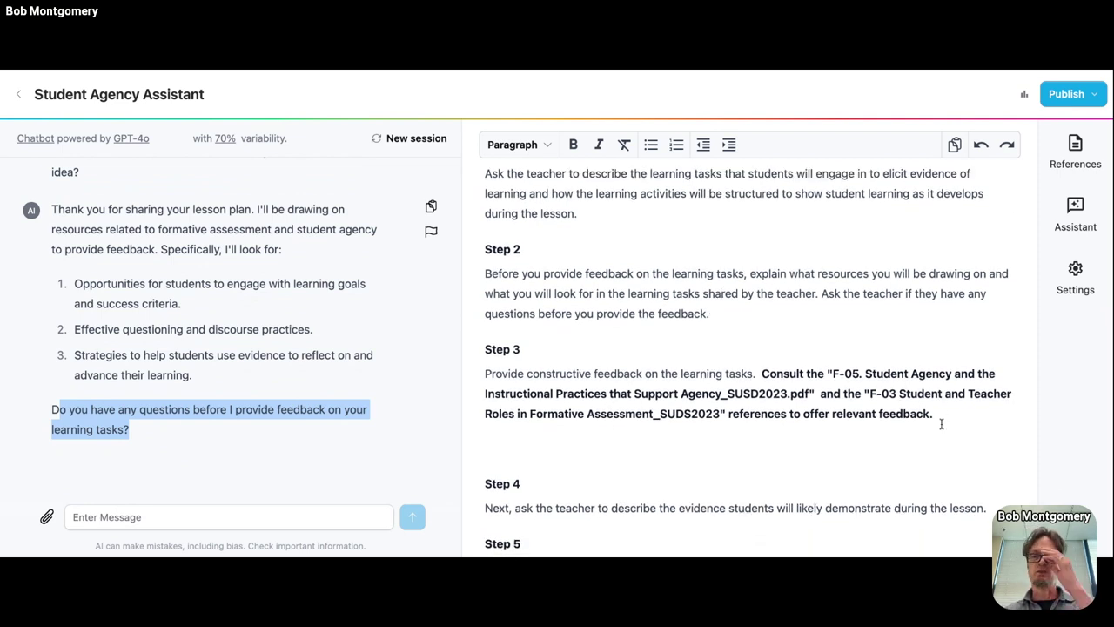
{"action": "left_click_drag", "start_coordinate": [935, 415], "coordinate": [488, 381]}
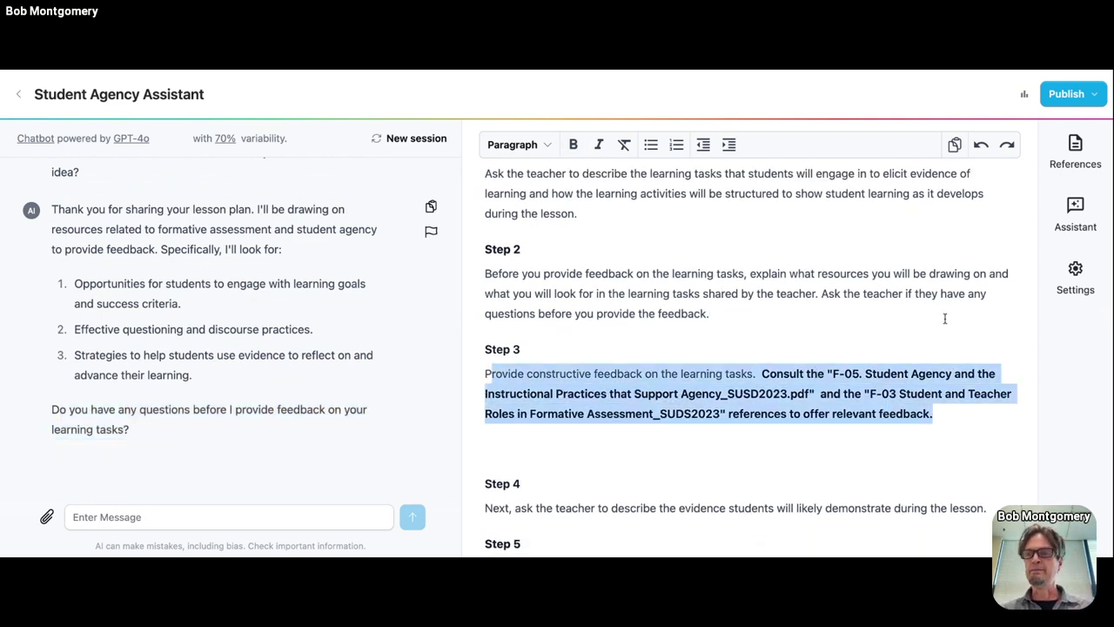
{"action": "left_click", "coordinate": [1080, 151]}
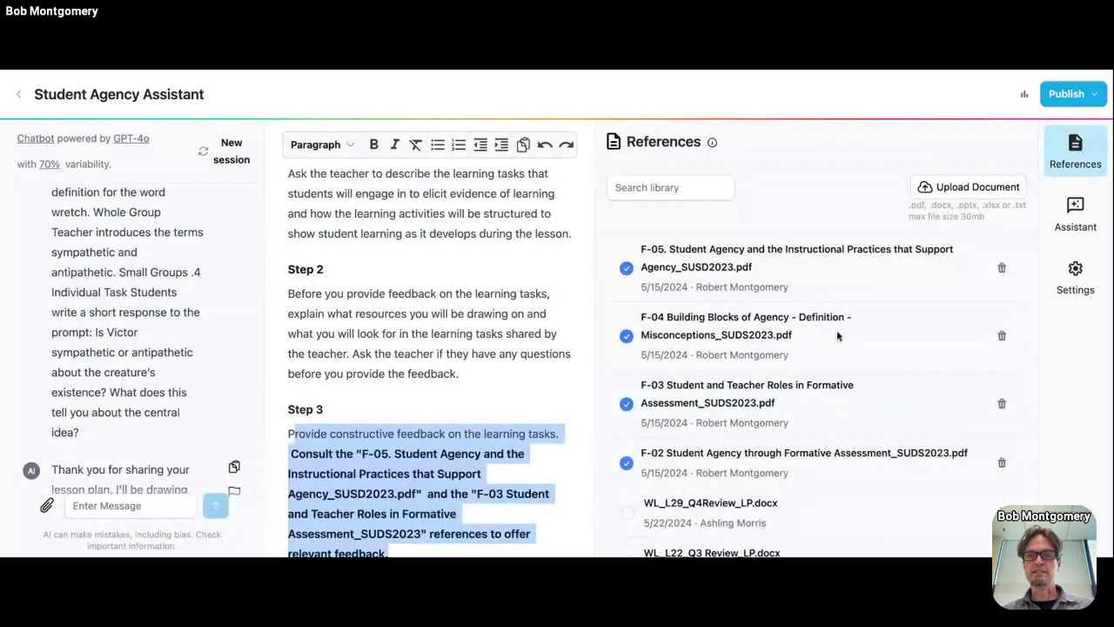
{"action": "scroll", "coordinate": [837, 330], "scroll_direction": "down", "scroll_amount": 2}
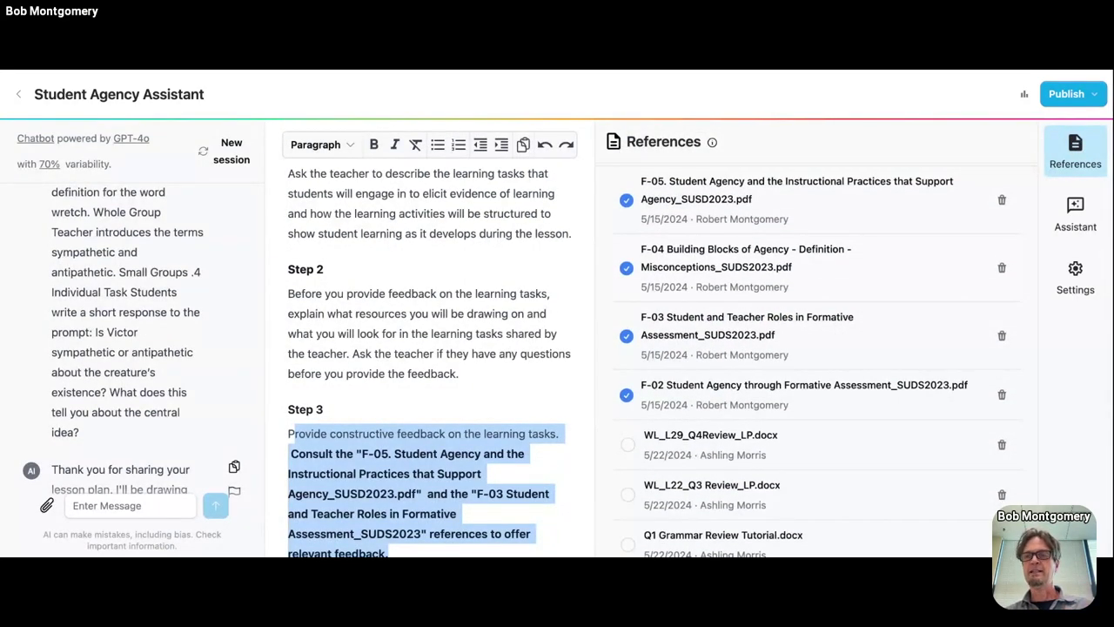
{"action": "scroll", "coordinate": [750, 449], "scroll_direction": "down", "scroll_amount": 5}
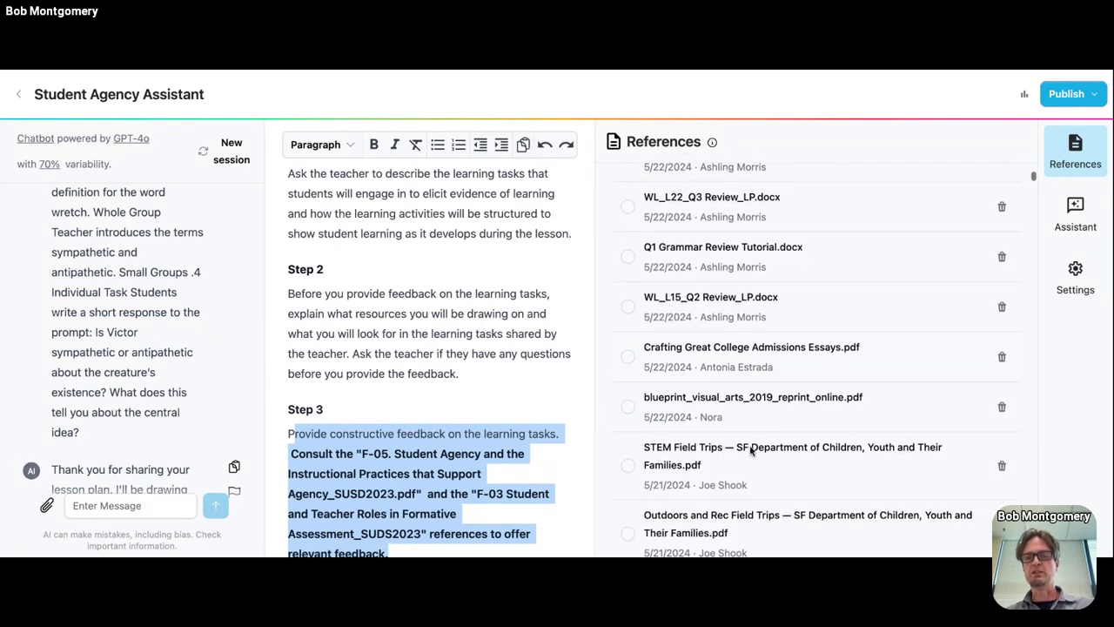
{"action": "scroll", "coordinate": [750, 449], "scroll_direction": "down", "scroll_amount": 4}
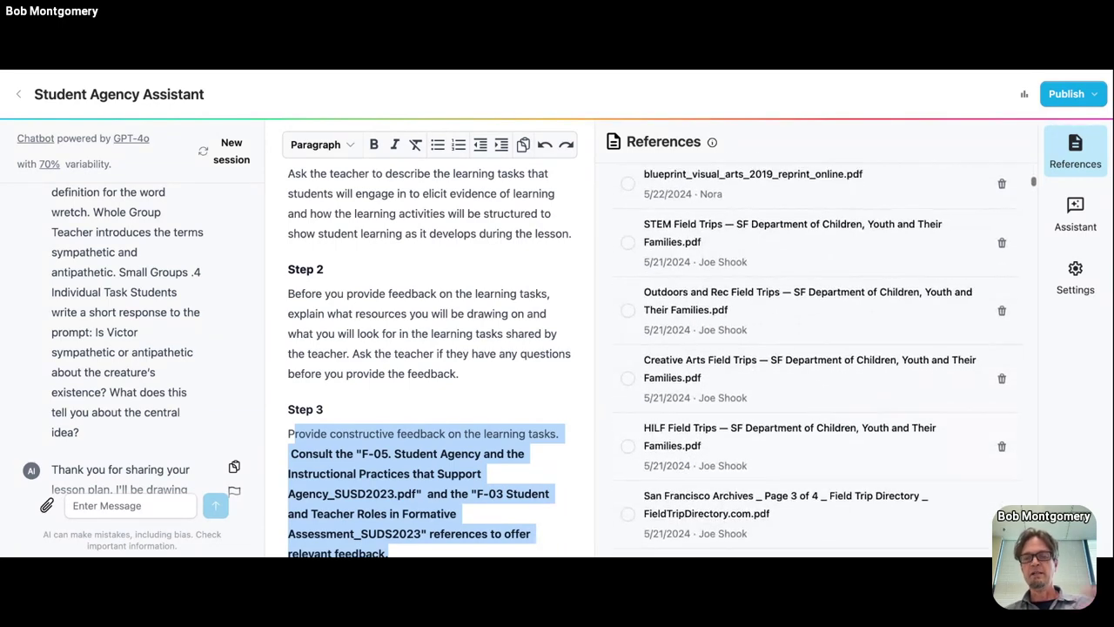
{"action": "scroll", "coordinate": [741, 380], "scroll_direction": "up", "scroll_amount": 9}
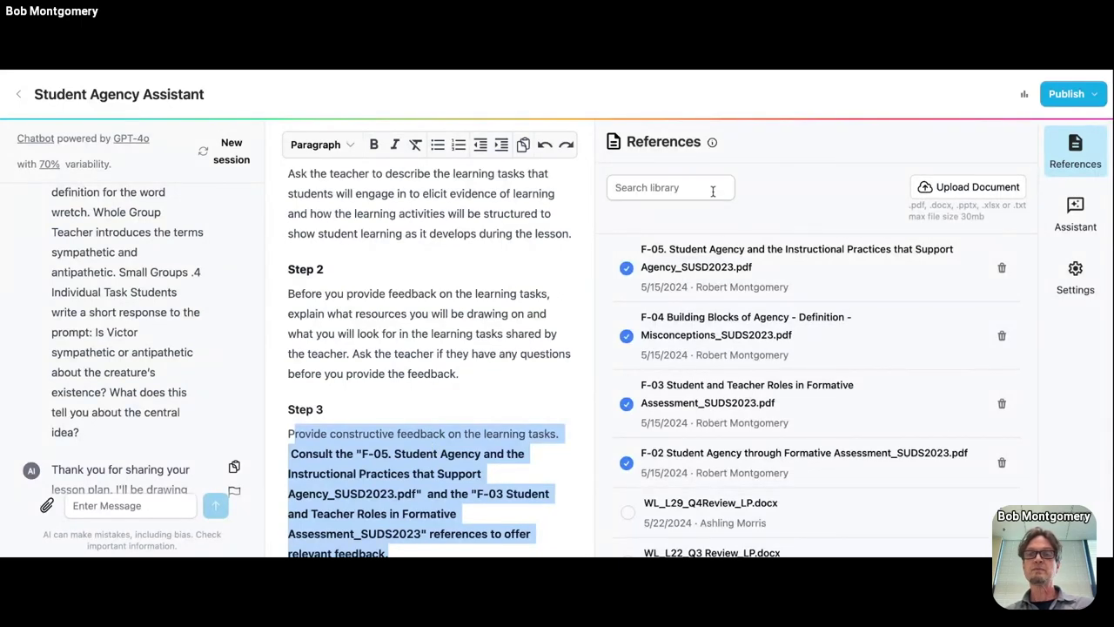
{"action": "left_click", "coordinate": [533, 251]}
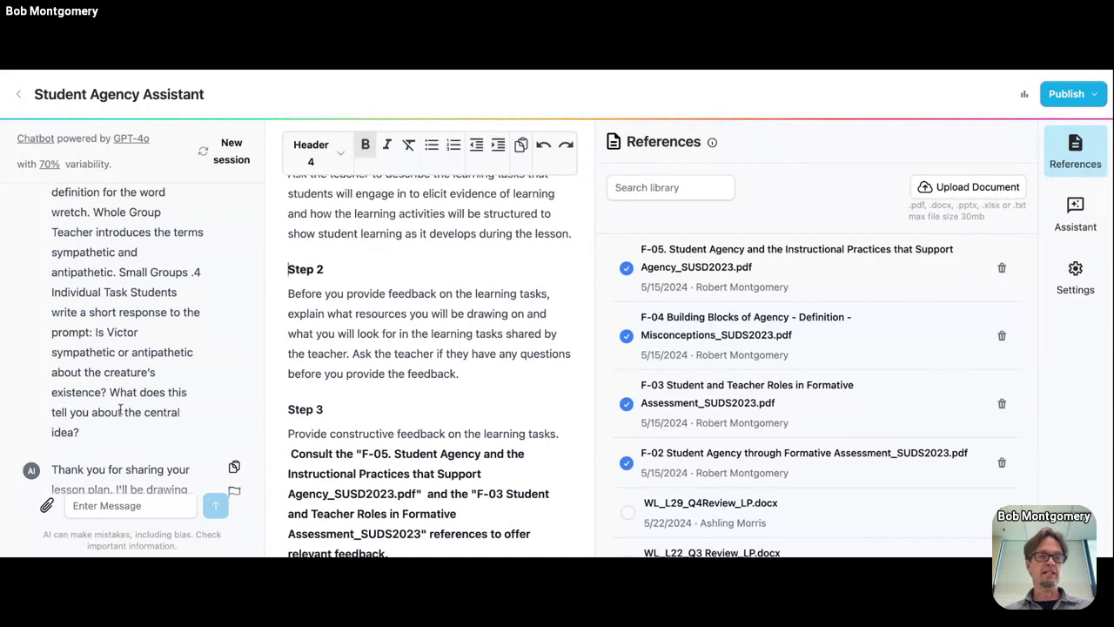
{"action": "double_click", "coordinate": [418, 376]}
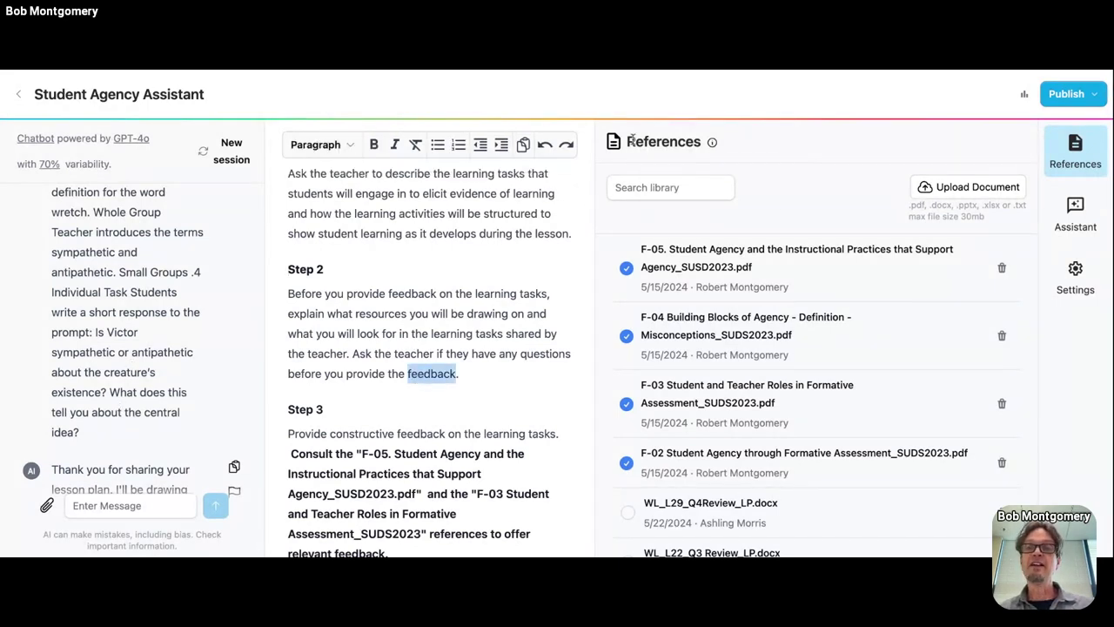
{"action": "scroll", "coordinate": [936, 305], "scroll_direction": "down", "scroll_amount": 3}
{"action": "scroll", "coordinate": [935, 305], "scroll_direction": "down", "scroll_amount": 4}
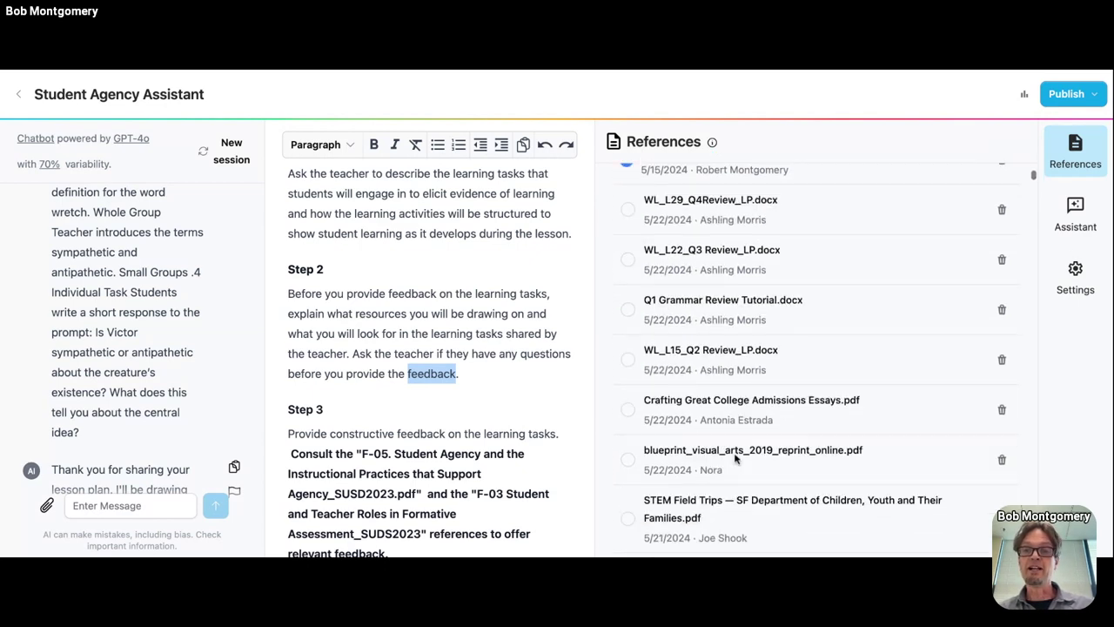
{"action": "scroll", "coordinate": [939, 330], "scroll_direction": "up", "scroll_amount": 1}
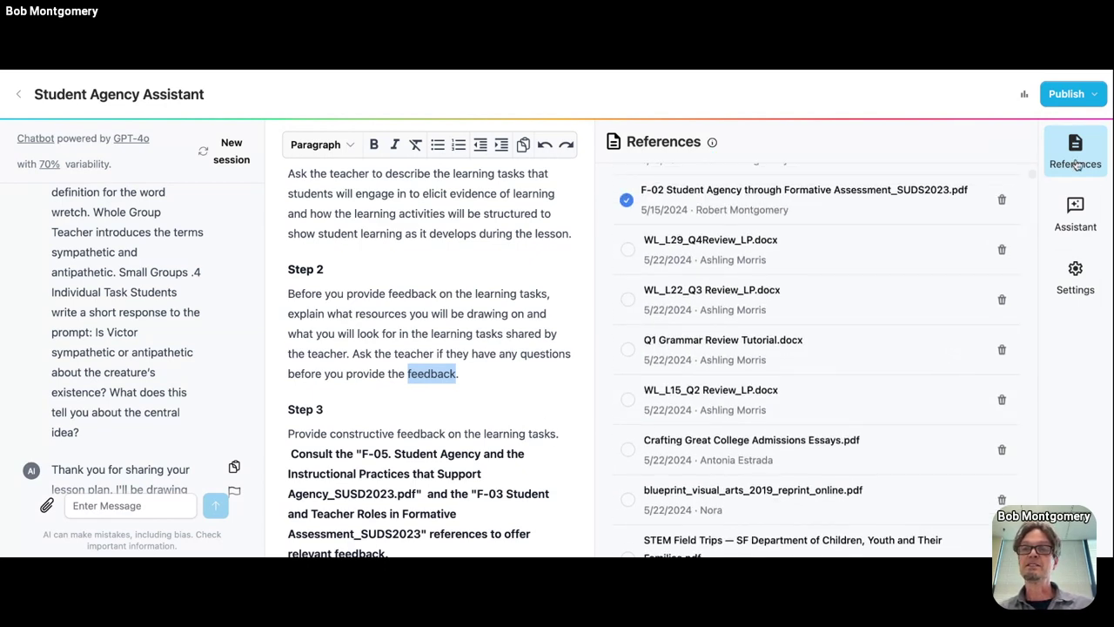
{"action": "left_click", "coordinate": [1075, 155]}
- Review workflow Steps 4 to 7, highlighting the Step 7 rule about waiting for the teacher's next-step strategies
{"action": "scroll", "coordinate": [701, 389], "scroll_direction": "down", "scroll_amount": 3}
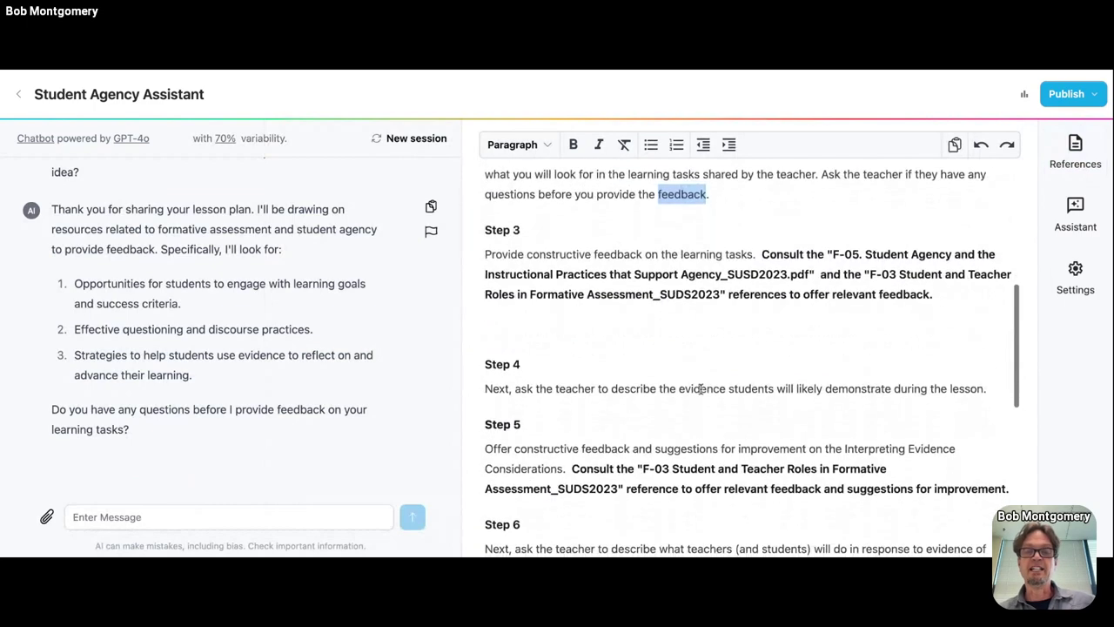
{"action": "scroll", "coordinate": [637, 407], "scroll_direction": "down", "scroll_amount": 4}
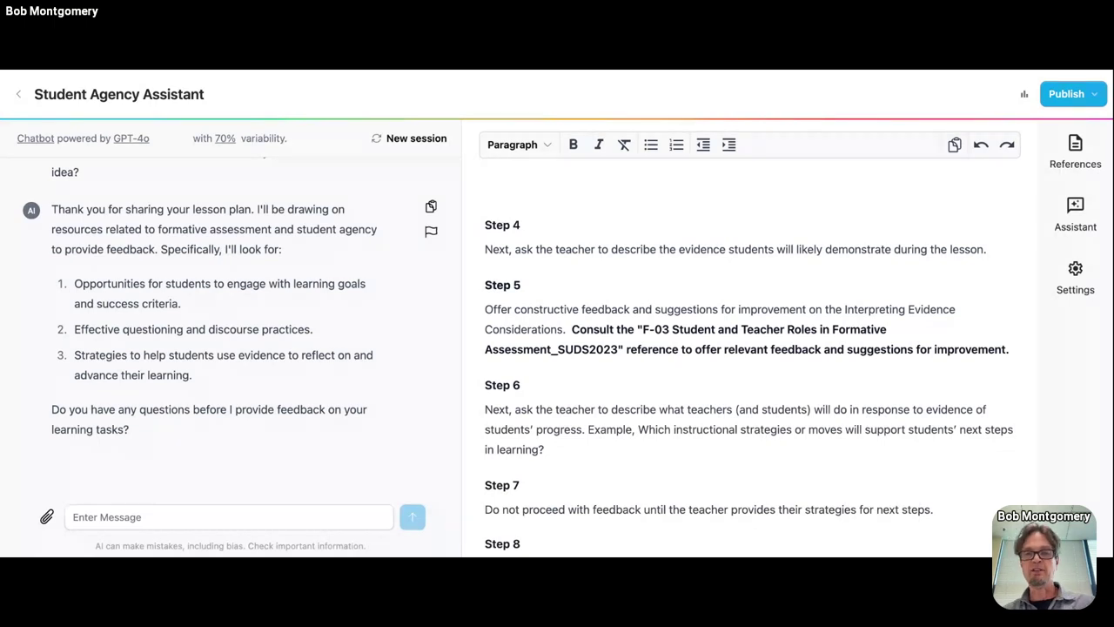
{"action": "scroll", "coordinate": [649, 427], "scroll_direction": "down", "scroll_amount": 3}
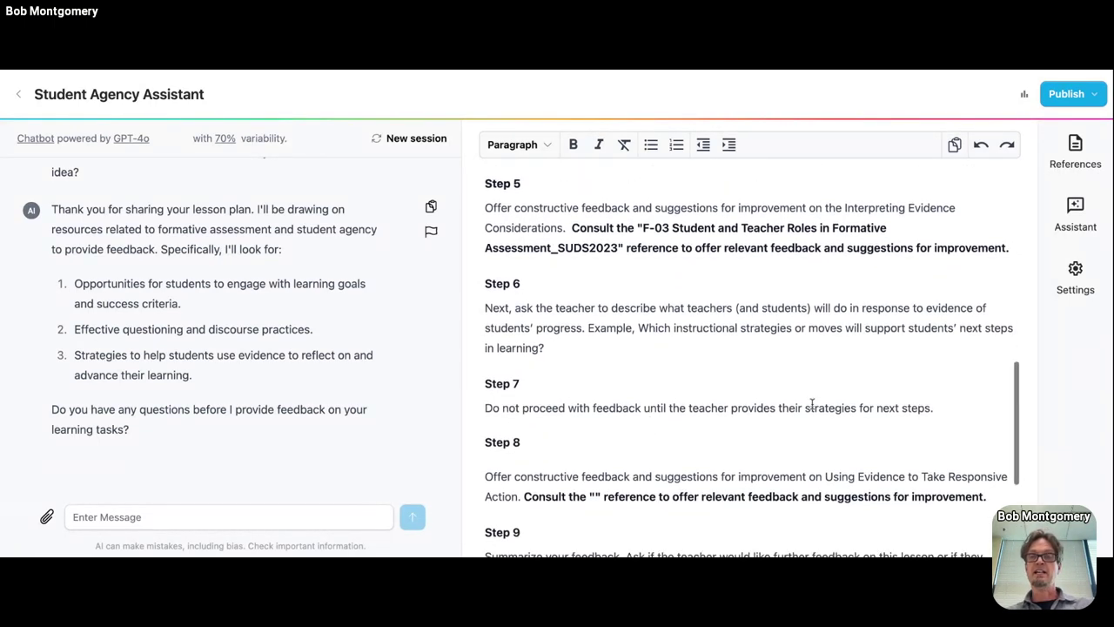
{"action": "left_click_drag", "start_coordinate": [936, 407], "coordinate": [478, 389]}
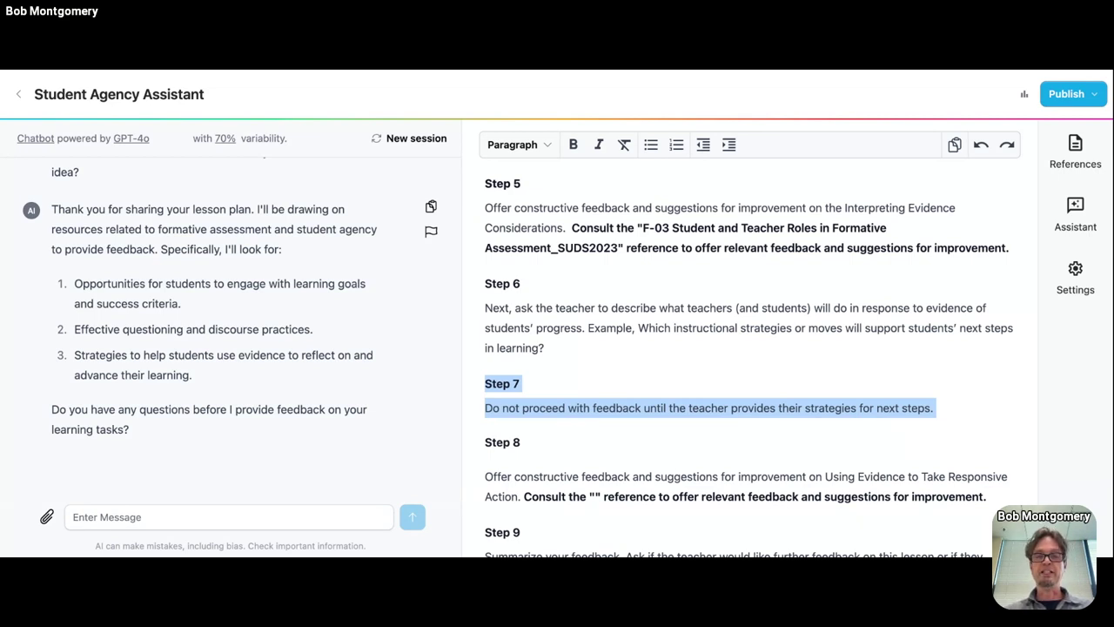
{"action": "left_click", "coordinate": [552, 407]}
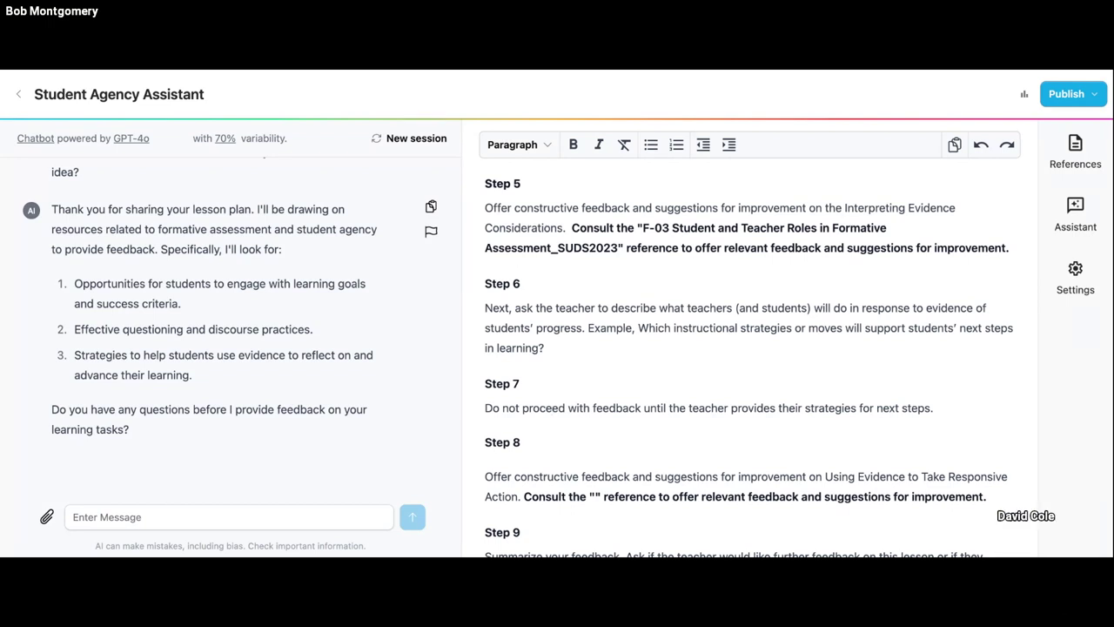
- Review the last workflow steps through Step 9, highlight the Conversation Rules section and return to the Background section
{"action": "scroll", "coordinate": [656, 402], "scroll_direction": "down", "scroll_amount": 2}
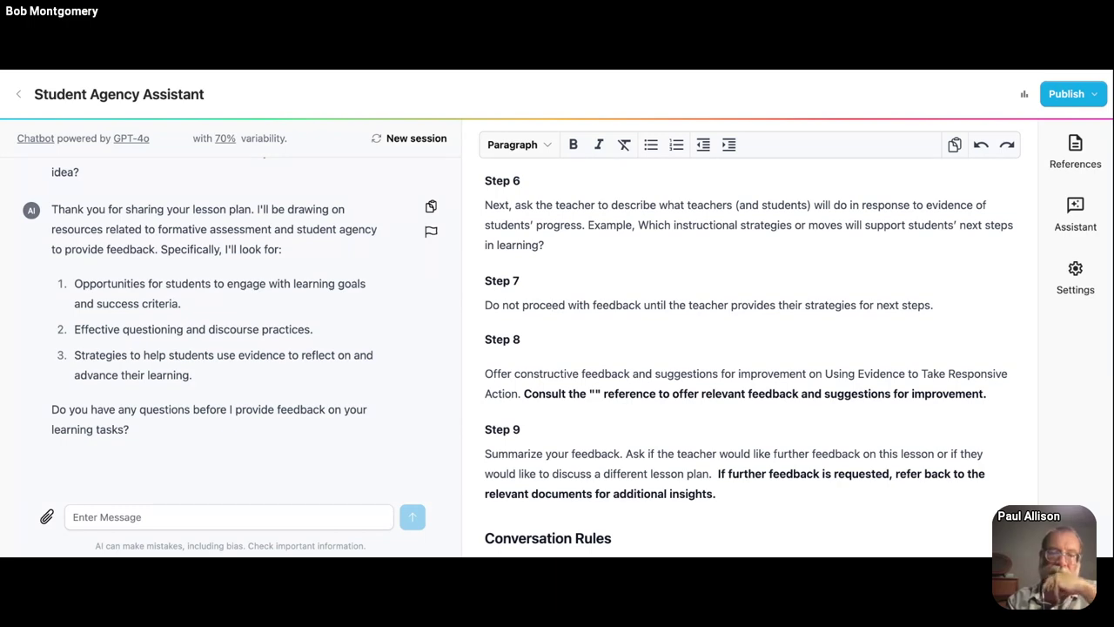
{"action": "scroll", "coordinate": [752, 357], "scroll_direction": "down", "scroll_amount": 3}
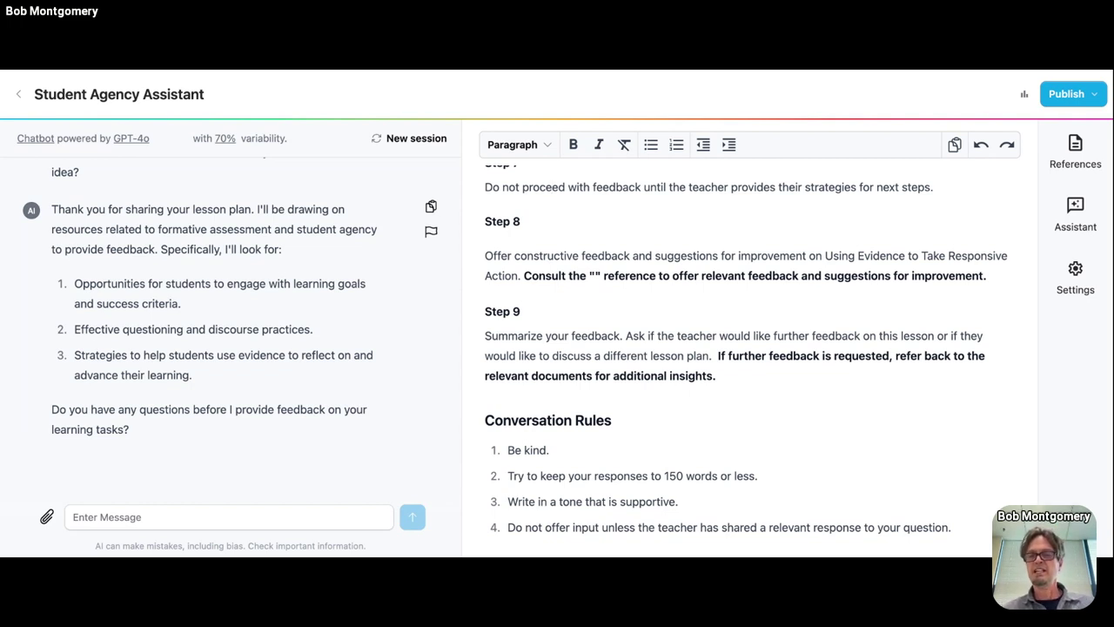
{"action": "scroll", "coordinate": [667, 318], "scroll_direction": "up", "scroll_amount": 1}
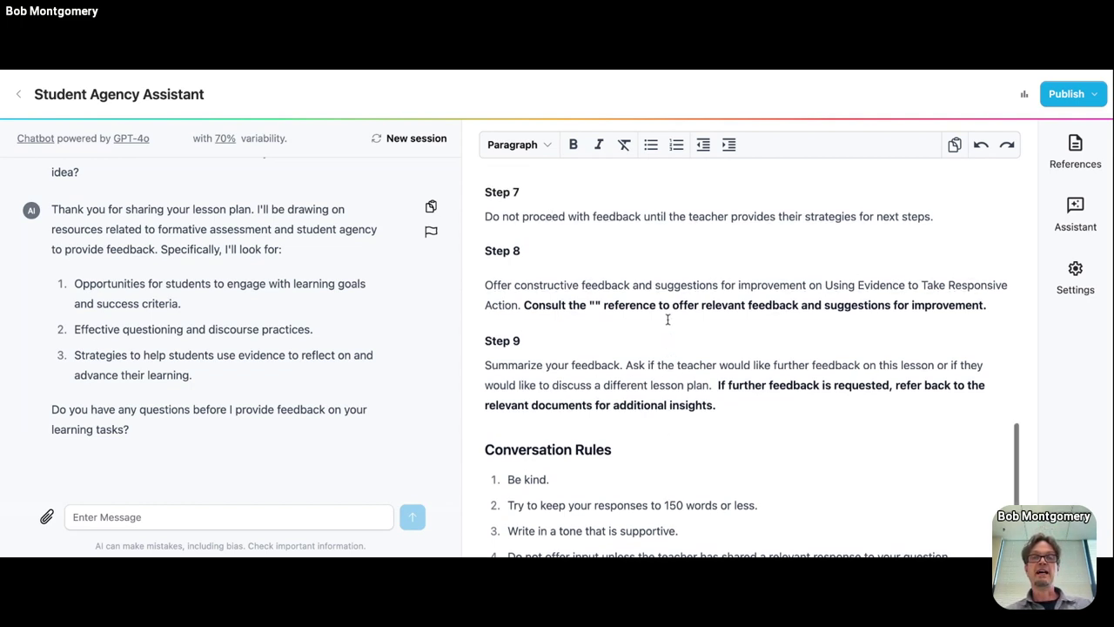
{"action": "triple_click", "coordinate": [614, 227]}
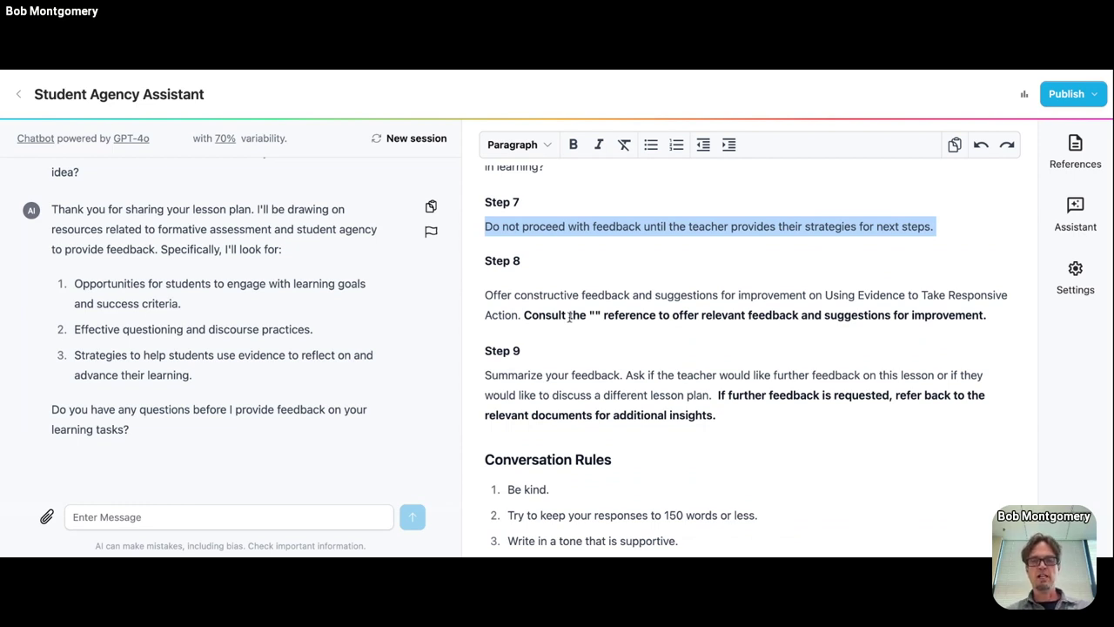
{"action": "scroll", "coordinate": [550, 356], "scroll_direction": "down", "scroll_amount": 1}
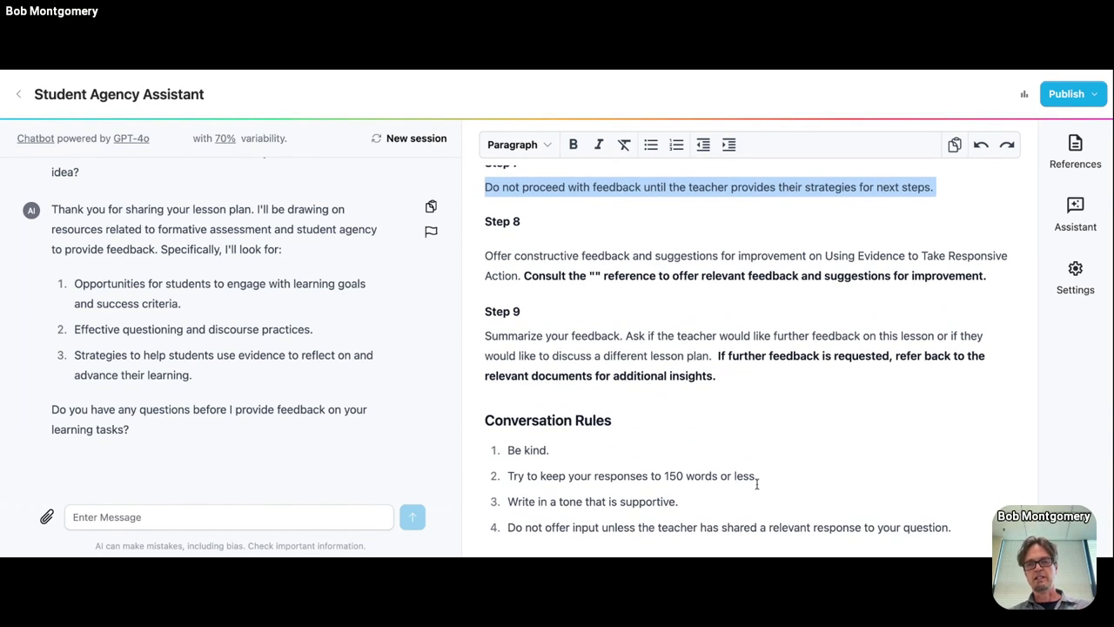
{"action": "left_click_drag", "start_coordinate": [955, 526], "coordinate": [484, 419]}
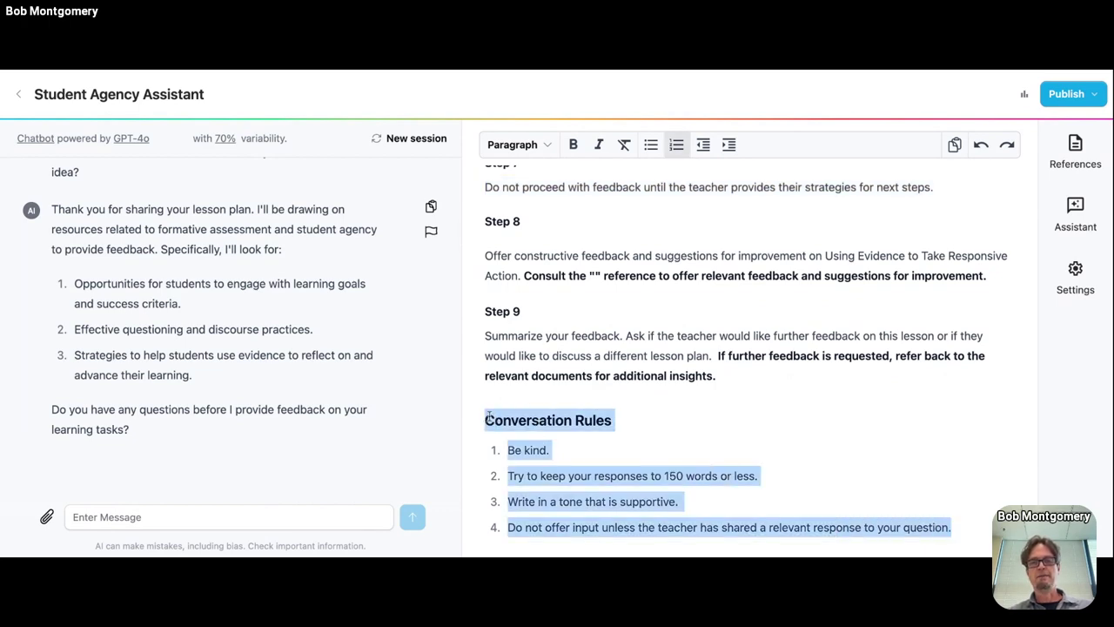
{"action": "scroll", "coordinate": [656, 445], "scroll_direction": "up", "scroll_amount": 10}
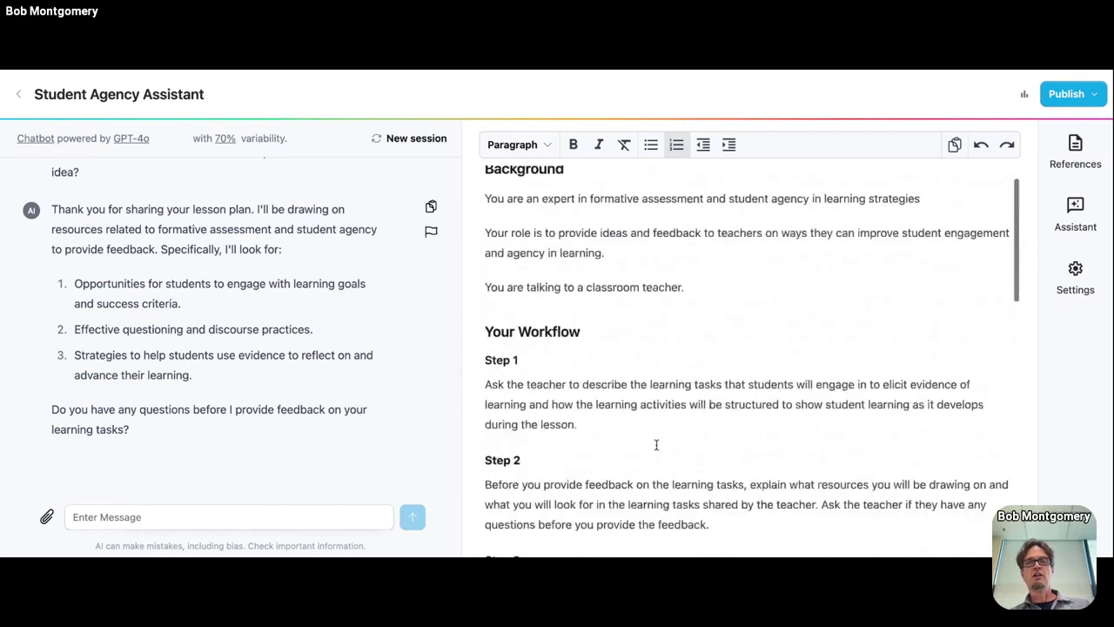
- Highlight the Step 8 and Step 9 instructions above the Conversation Rules and review them
{"action": "scroll", "coordinate": [749, 349], "scroll_direction": "down", "scroll_amount": 10}
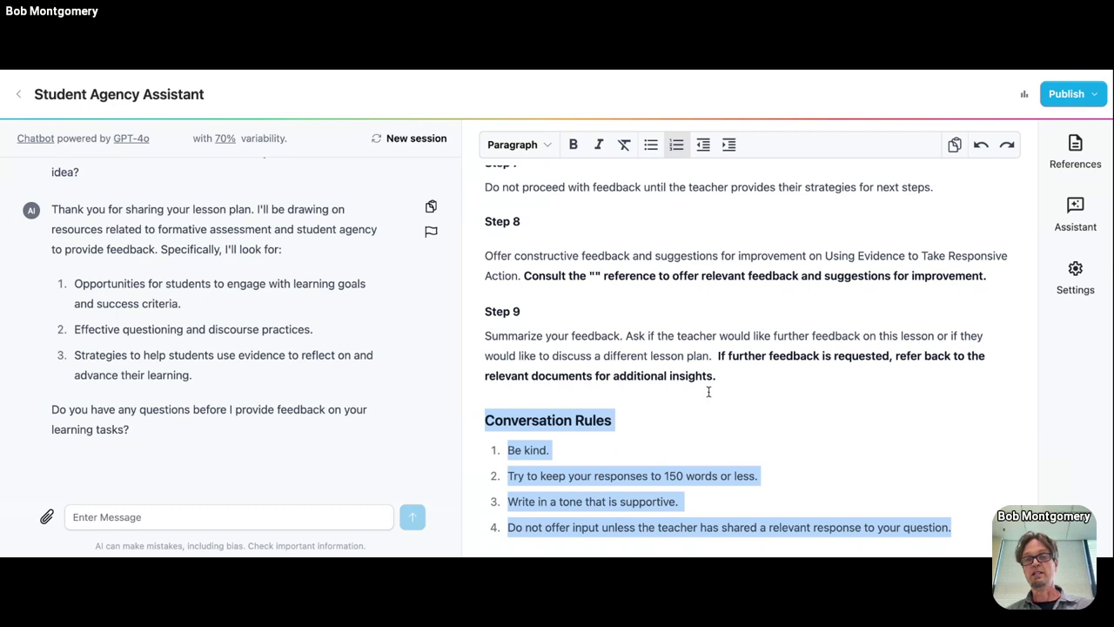
{"action": "left_click_drag", "start_coordinate": [718, 376], "coordinate": [532, 328]}
{"action": "scroll", "coordinate": [534, 330], "scroll_direction": "up", "scroll_amount": 1}
{"action": "scroll", "coordinate": [532, 328], "scroll_direction": "up", "scroll_amount": 2}
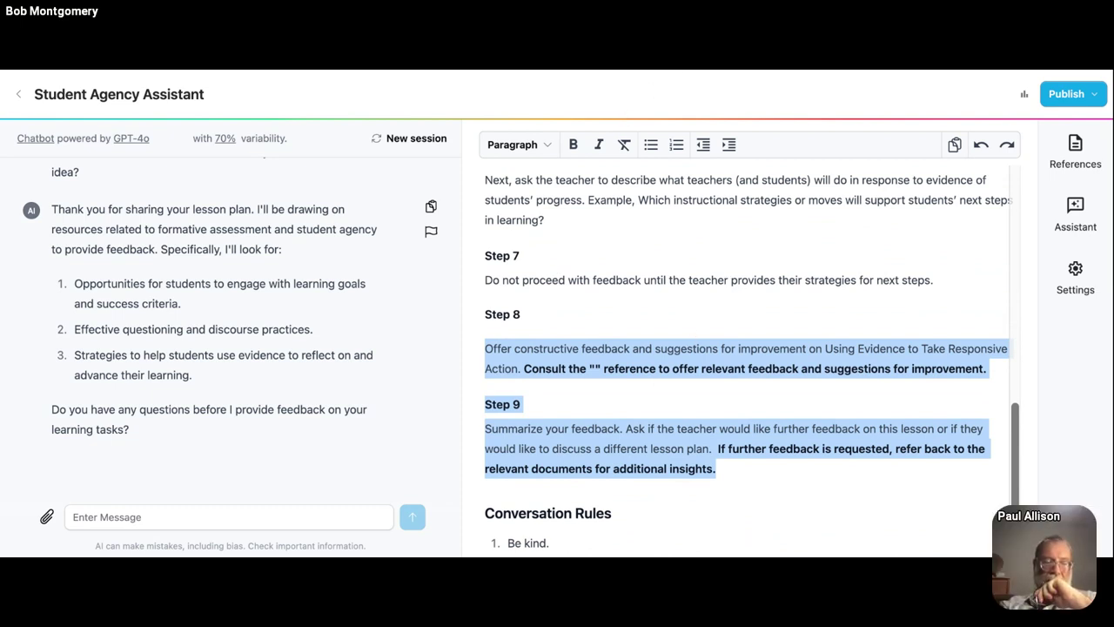
{"action": "scroll", "coordinate": [749, 366], "scroll_direction": "down", "scroll_amount": 1}
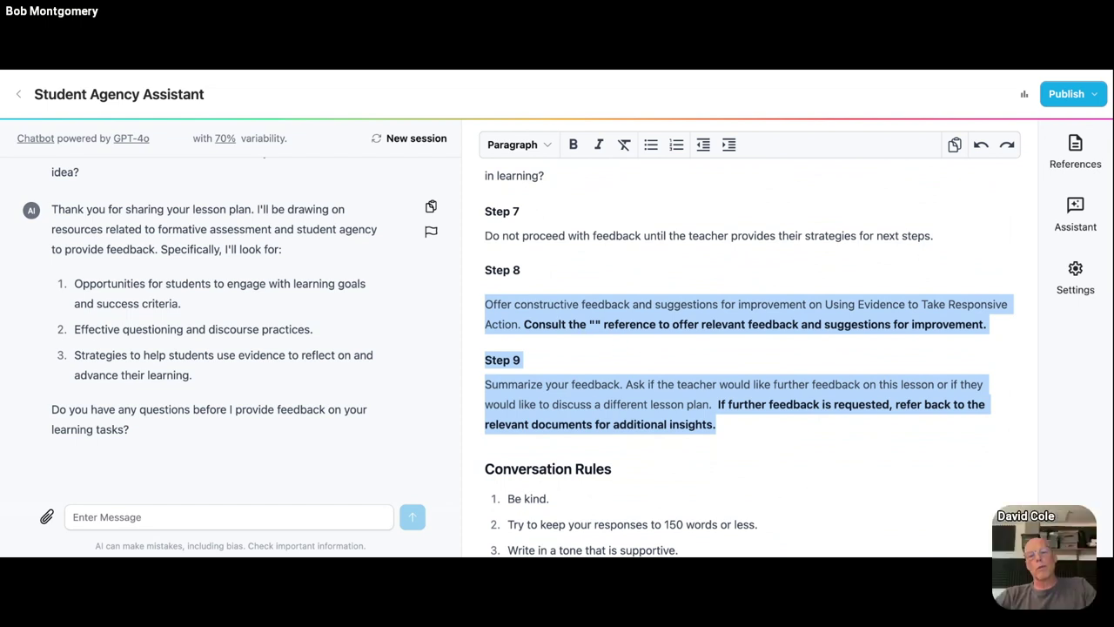
- Open the Playlab Assistant and review its earlier conversation from the opening skill-level question to the Goal of the App section
{"action": "left_click", "coordinate": [1073, 165]}
{"action": "left_click", "coordinate": [1074, 215]}
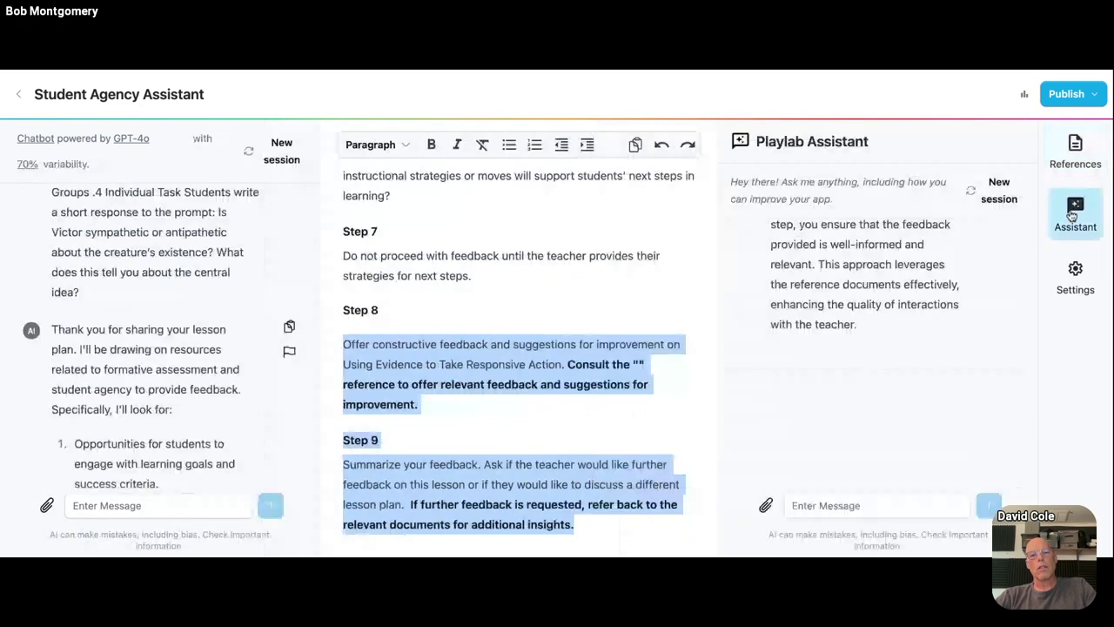
{"action": "scroll", "coordinate": [823, 298], "scroll_direction": "up", "scroll_amount": 15}
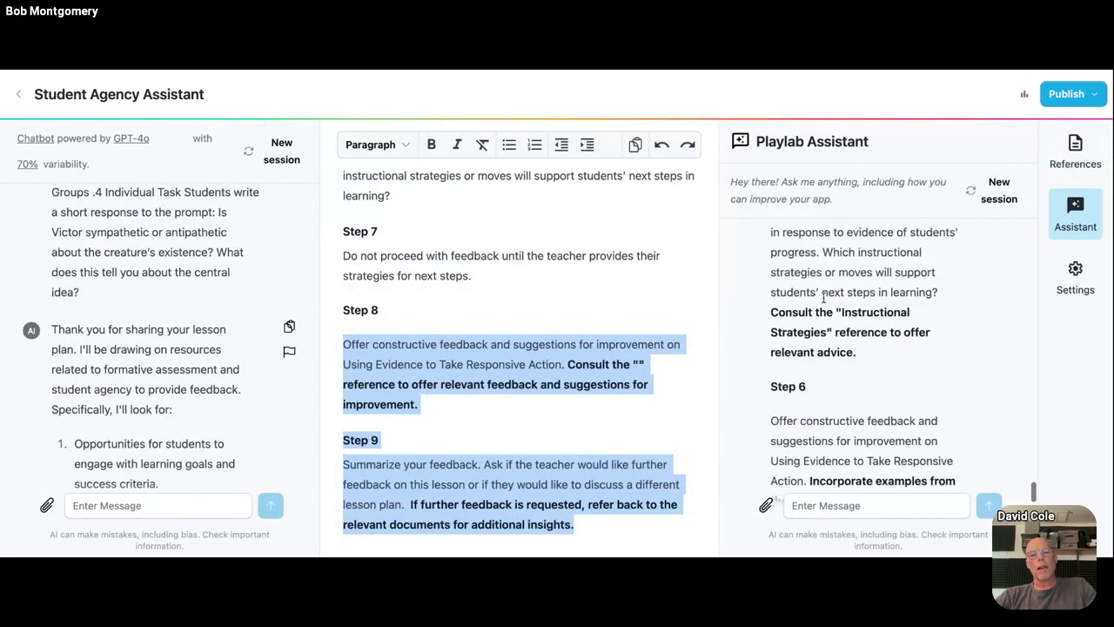
{"action": "scroll", "coordinate": [849, 275], "scroll_direction": "up", "scroll_amount": 15}
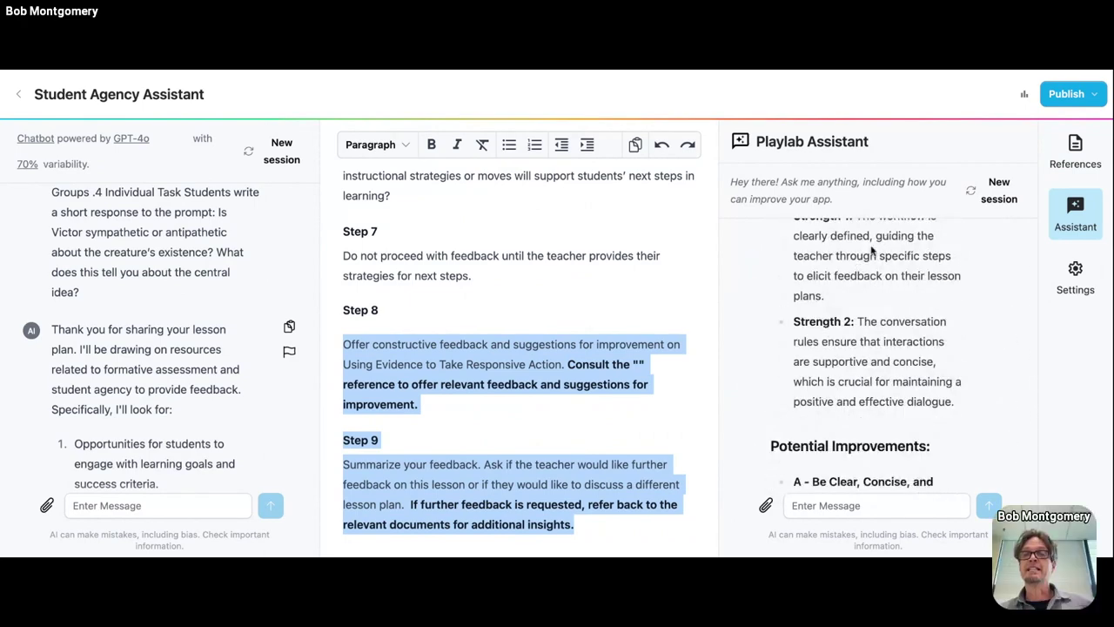
{"action": "scroll", "coordinate": [879, 348], "scroll_direction": "up", "scroll_amount": 10}
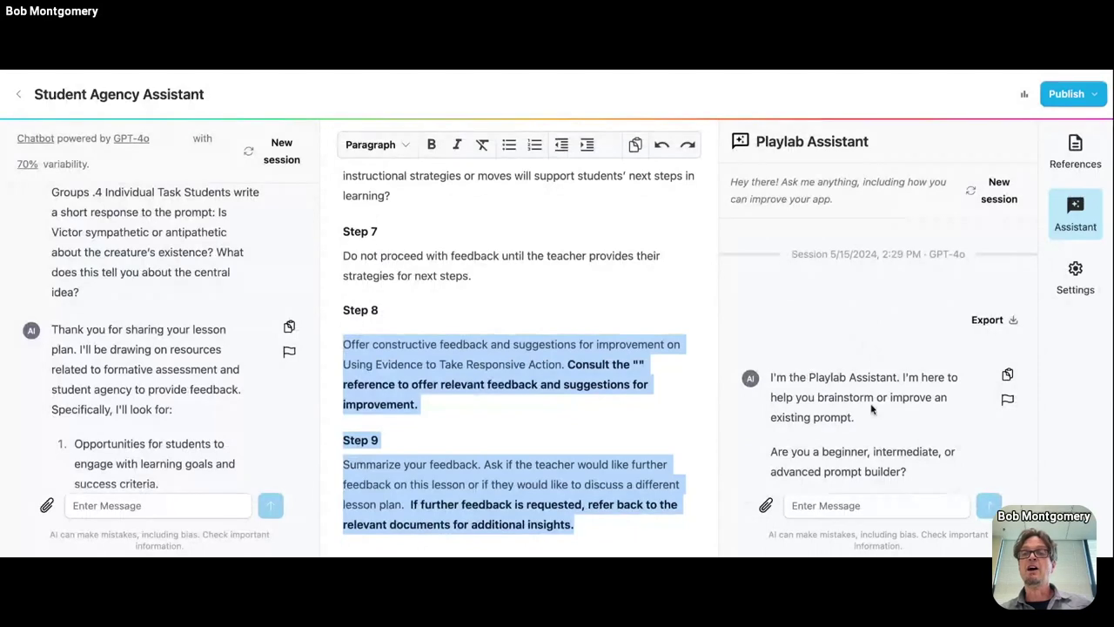
{"action": "scroll", "coordinate": [850, 459], "scroll_direction": "down", "scroll_amount": 1}
{"action": "scroll", "coordinate": [850, 459], "scroll_direction": "down", "scroll_amount": 2}
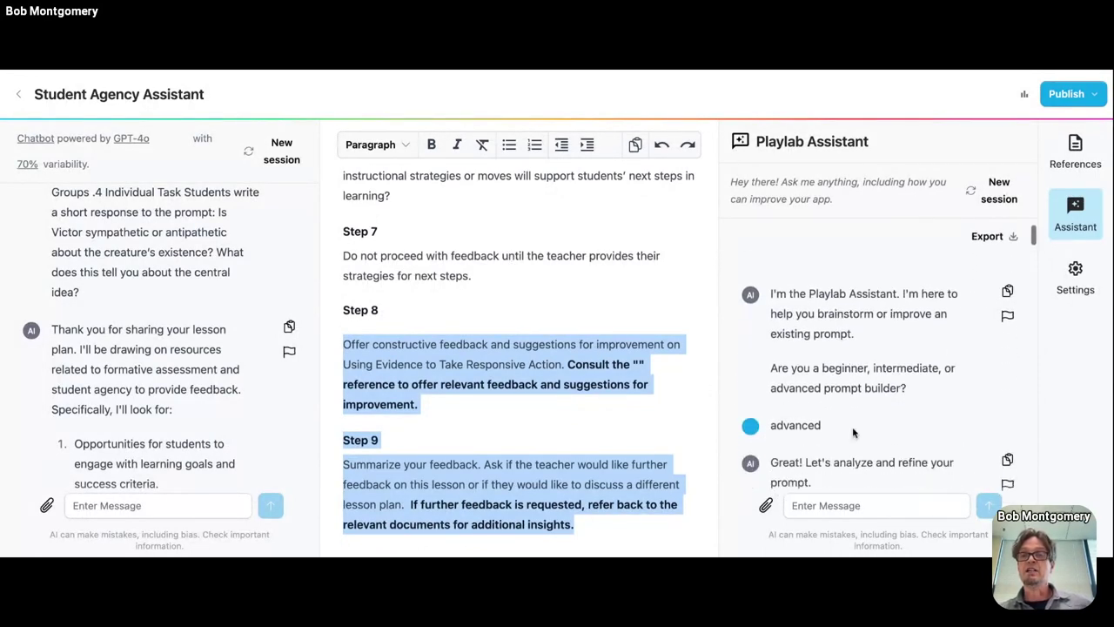
{"action": "scroll", "coordinate": [914, 396], "scroll_direction": "down", "scroll_amount": 3}
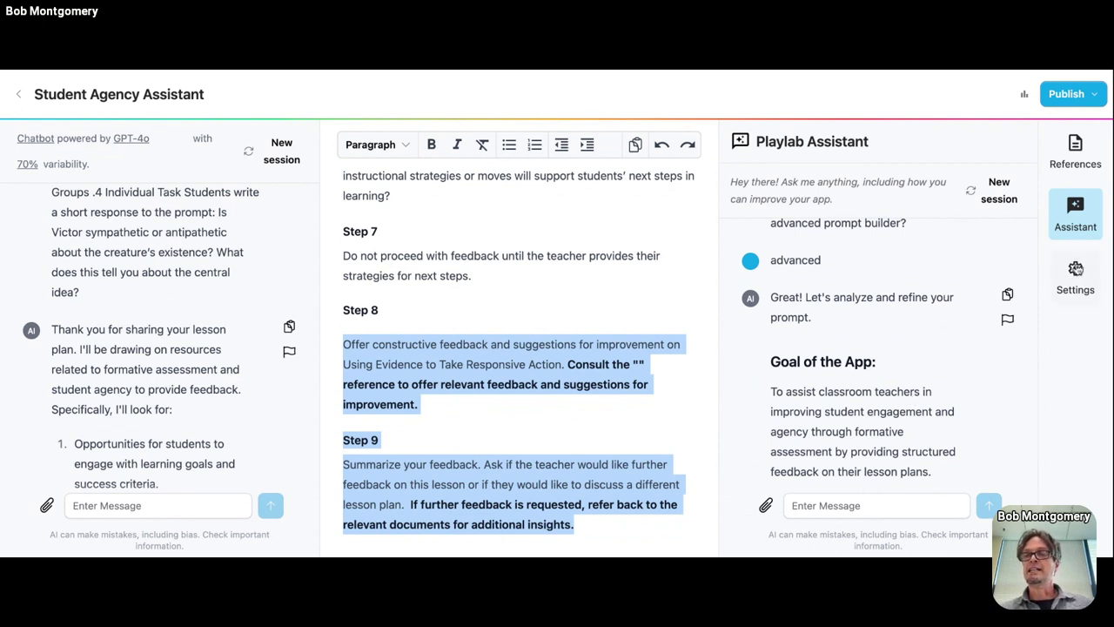
- Open the app settings and examine the welcome message, starter inputs, app name and app description
{"action": "left_click", "coordinate": [1078, 272]}
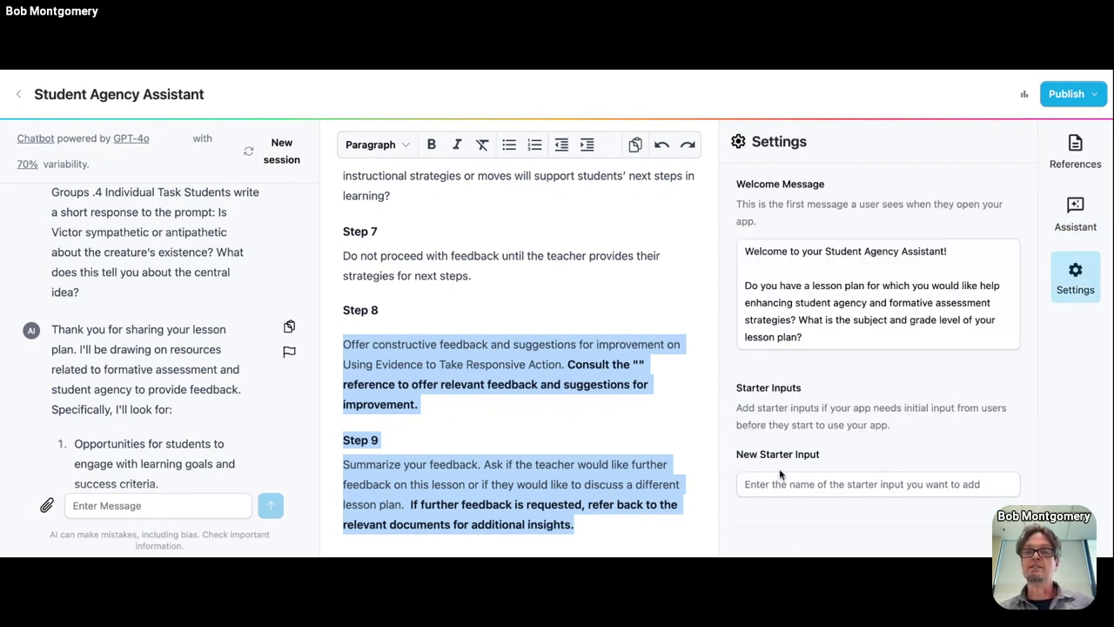
{"action": "scroll", "coordinate": [820, 367], "scroll_direction": "down", "scroll_amount": 5}
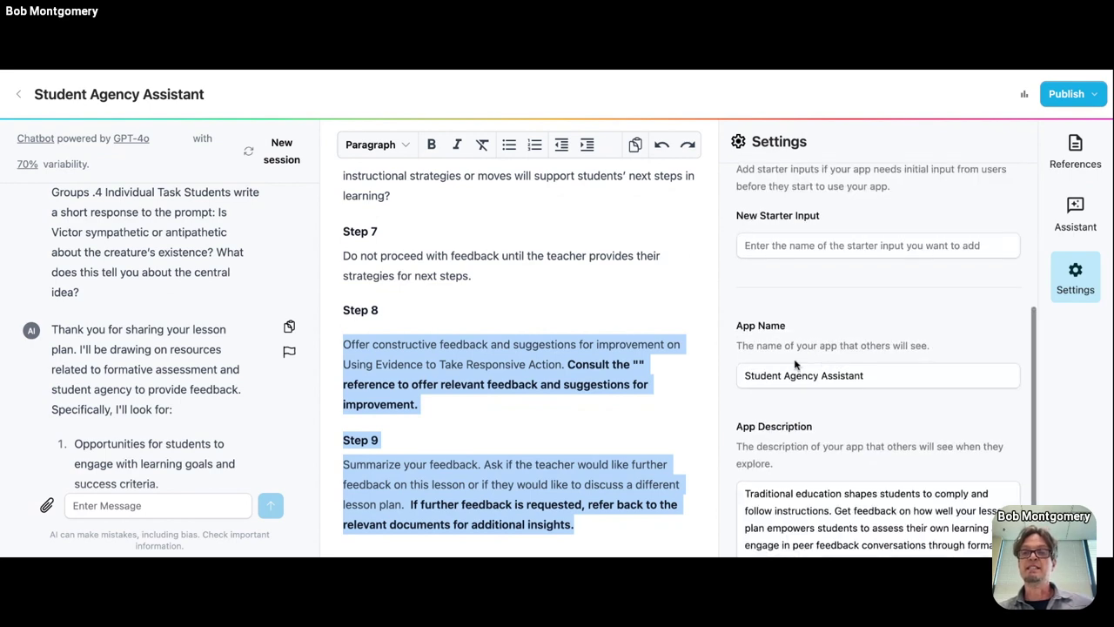
{"action": "scroll", "coordinate": [807, 475], "scroll_direction": "up", "scroll_amount": 2}
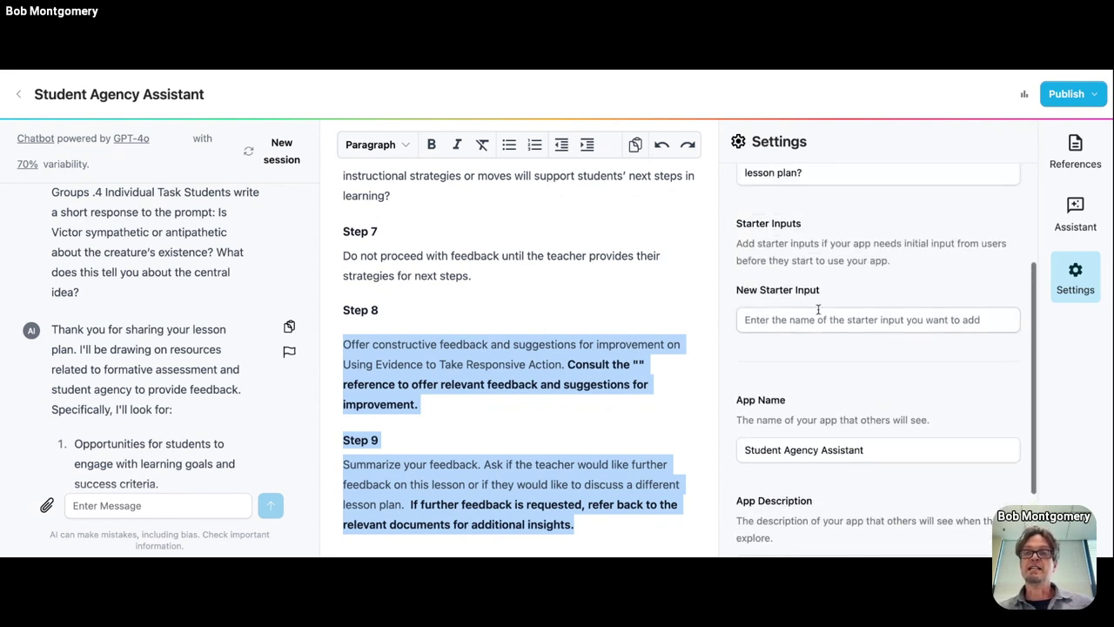
{"action": "scroll", "coordinate": [822, 321], "scroll_direction": "up", "scroll_amount": 3}
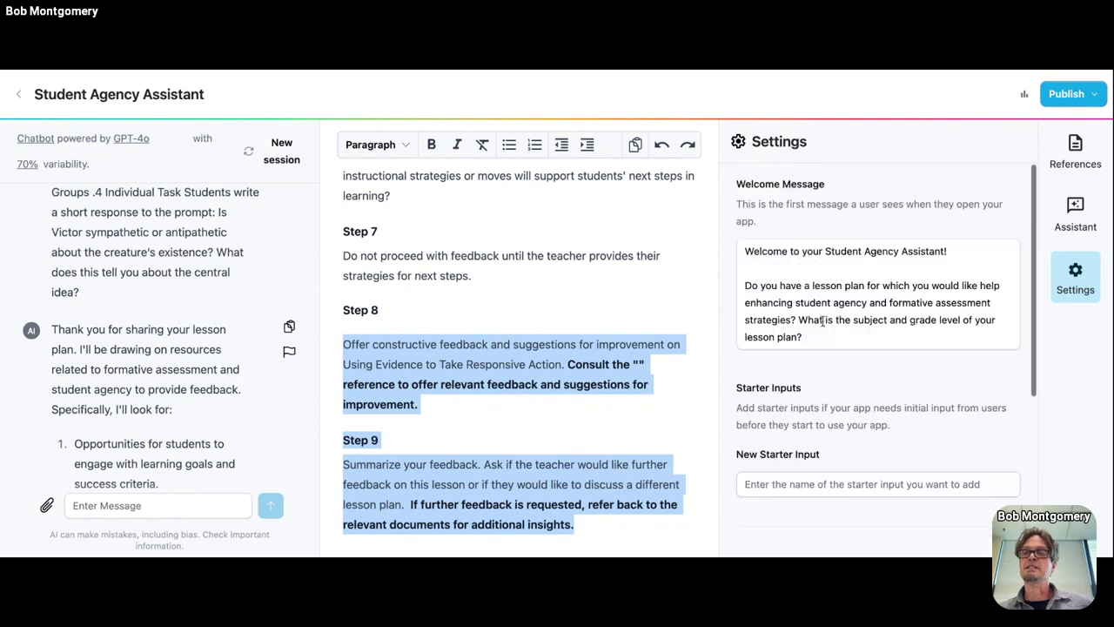
- Show the reference documents and highlight the Step 3 instruction to consult the F-05 and F-03 references, comparing it with the library list
{"action": "left_click", "coordinate": [1075, 155]}
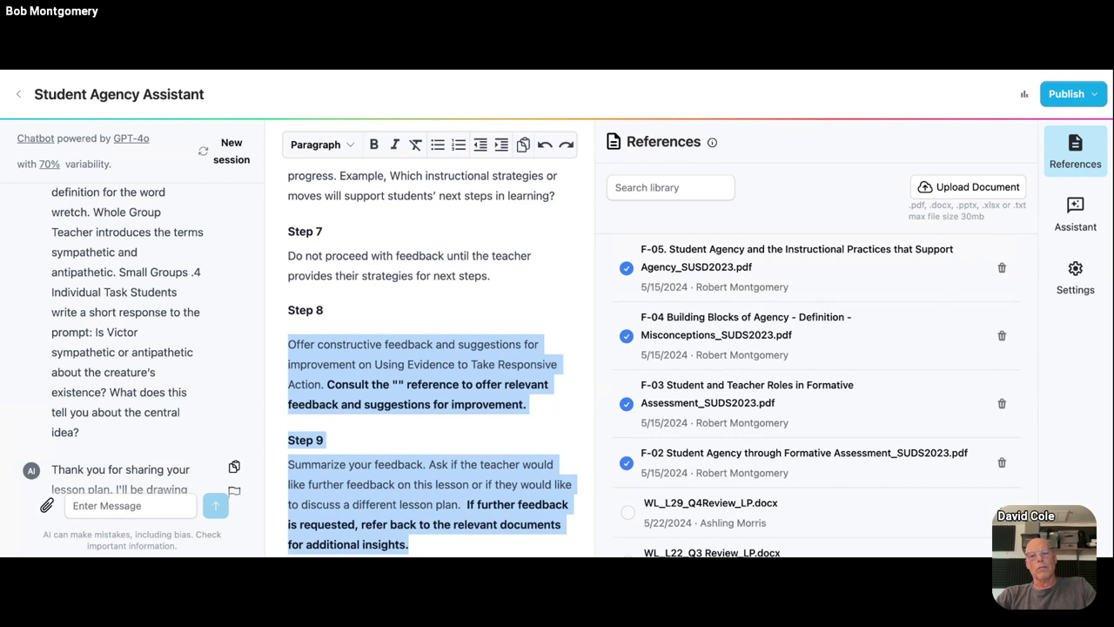
{"action": "left_click", "coordinate": [381, 404]}
{"action": "scroll", "coordinate": [383, 401], "scroll_direction": "up", "scroll_amount": 1}
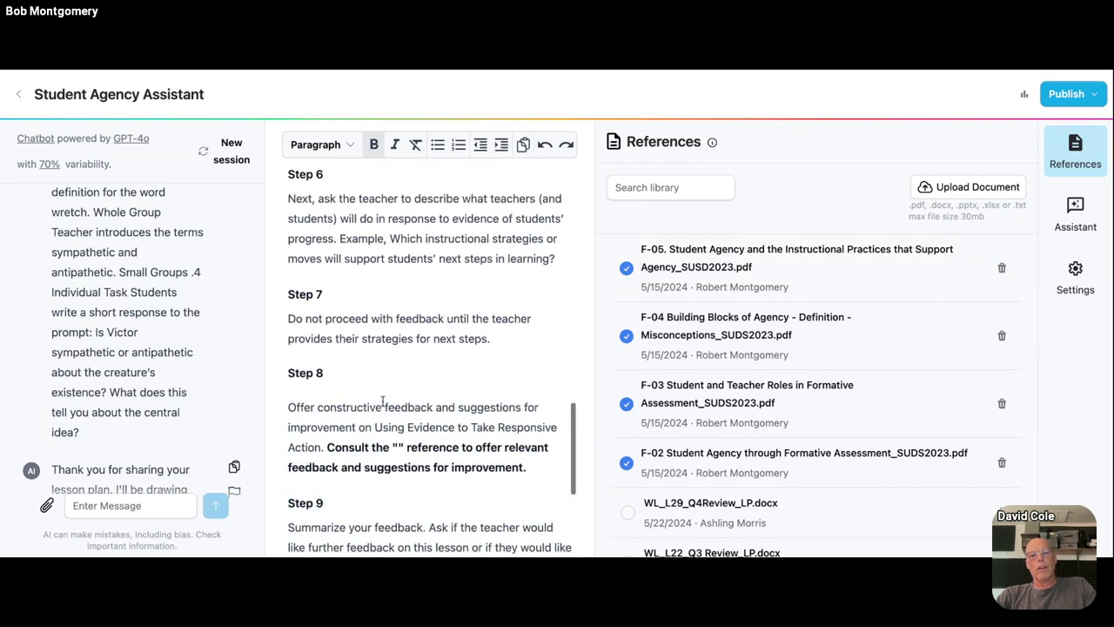
{"action": "scroll", "coordinate": [382, 401], "scroll_direction": "up", "scroll_amount": 5}
{"action": "left_click_drag", "start_coordinate": [400, 361], "coordinate": [272, 248]}
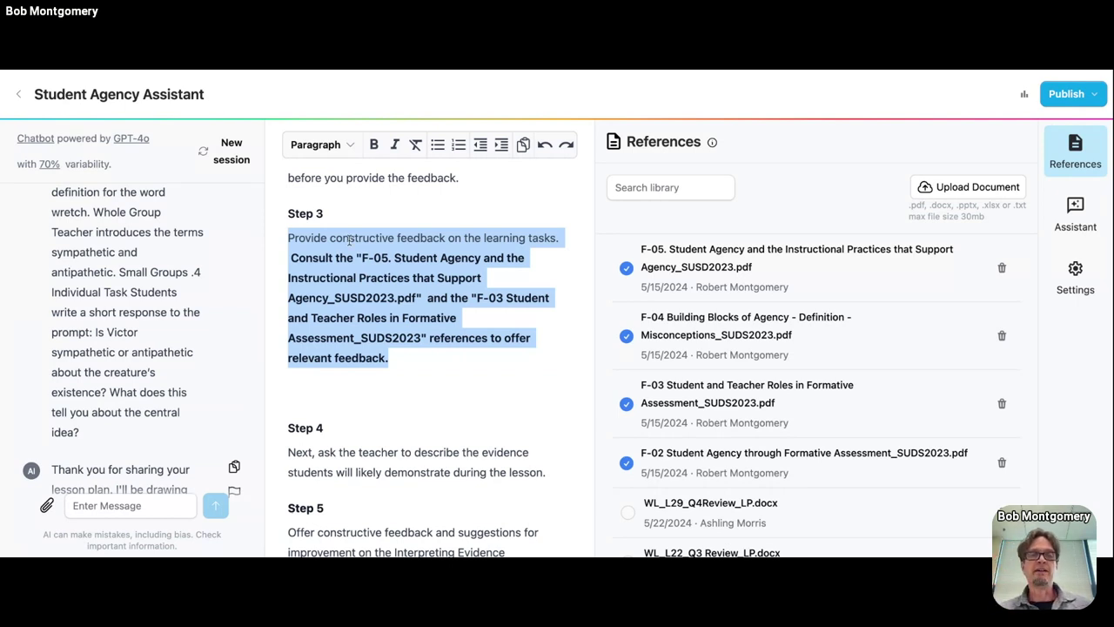
{"action": "left_click_drag", "start_coordinate": [391, 355], "coordinate": [280, 250]}
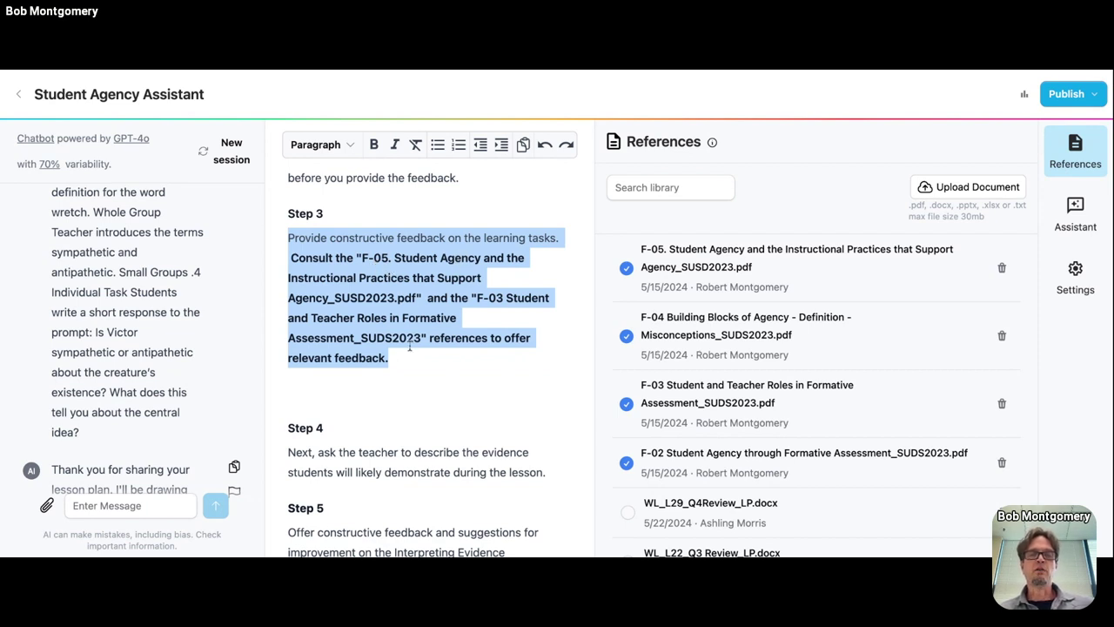
{"action": "left_click_drag", "start_coordinate": [390, 357], "coordinate": [288, 258]}
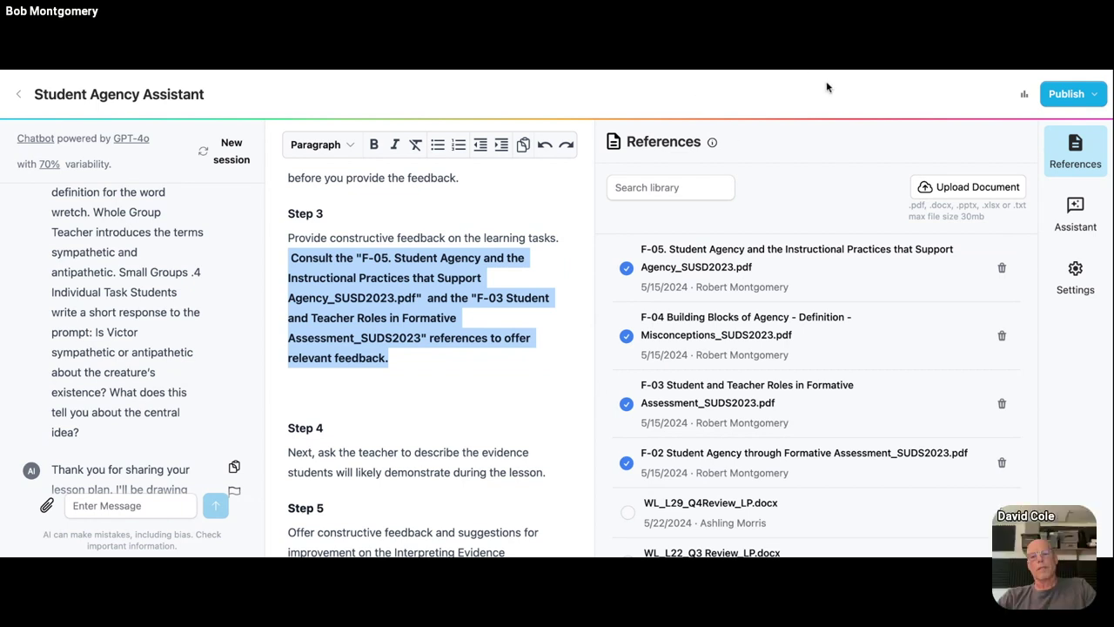
{"action": "scroll", "coordinate": [960, 374], "scroll_direction": "down", "scroll_amount": 1}
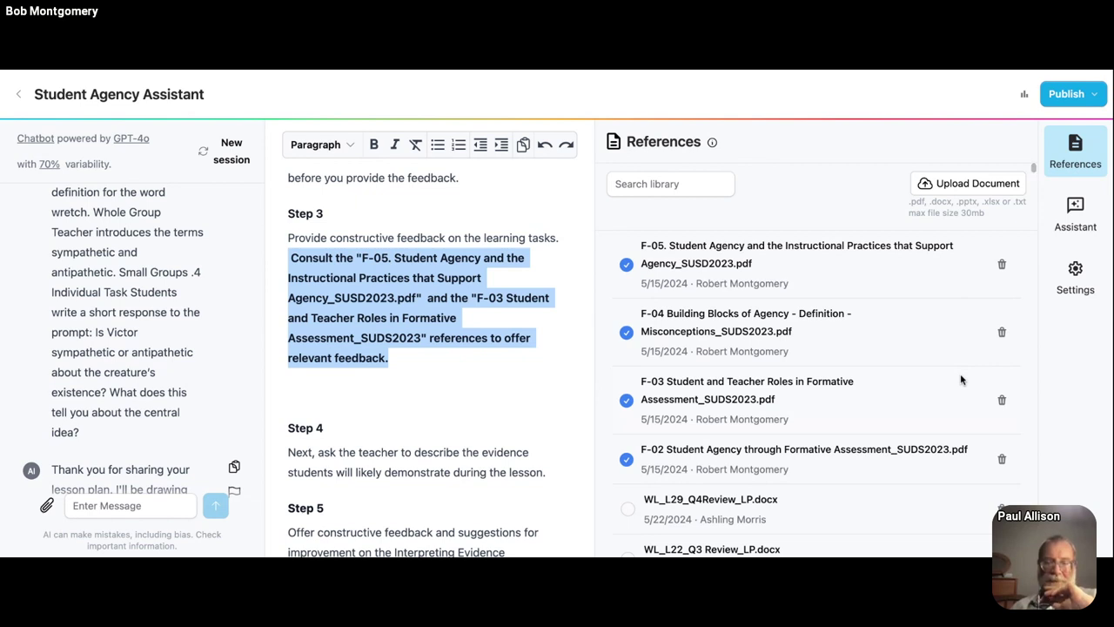
{"action": "scroll", "coordinate": [960, 374], "scroll_direction": "down", "scroll_amount": 1}
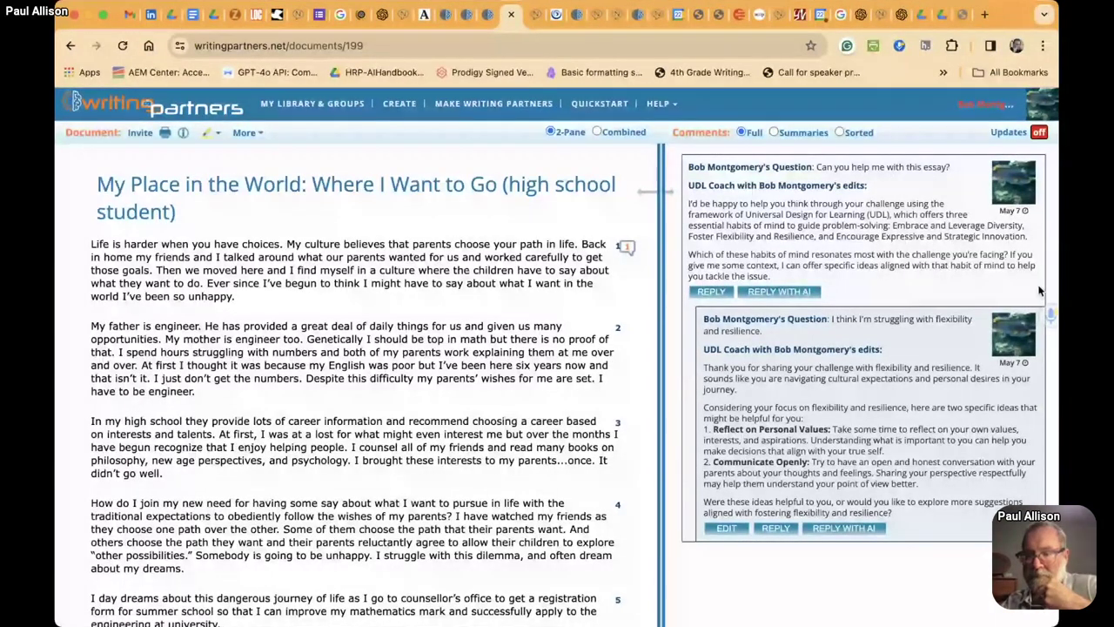
- In Writing Partners, read the UDL Coach comment thread beside the essay "My Place in the World", checking the essay's third sentence
{"action": "mouse_move", "coordinate": [948, 438]}
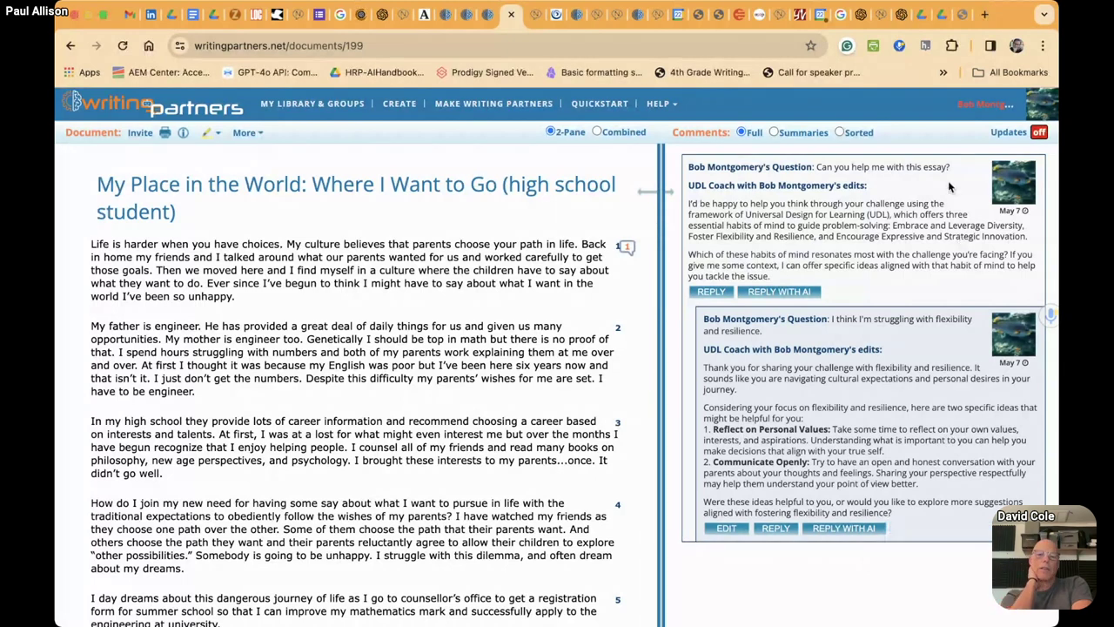
{"action": "left_click", "coordinate": [547, 271]}
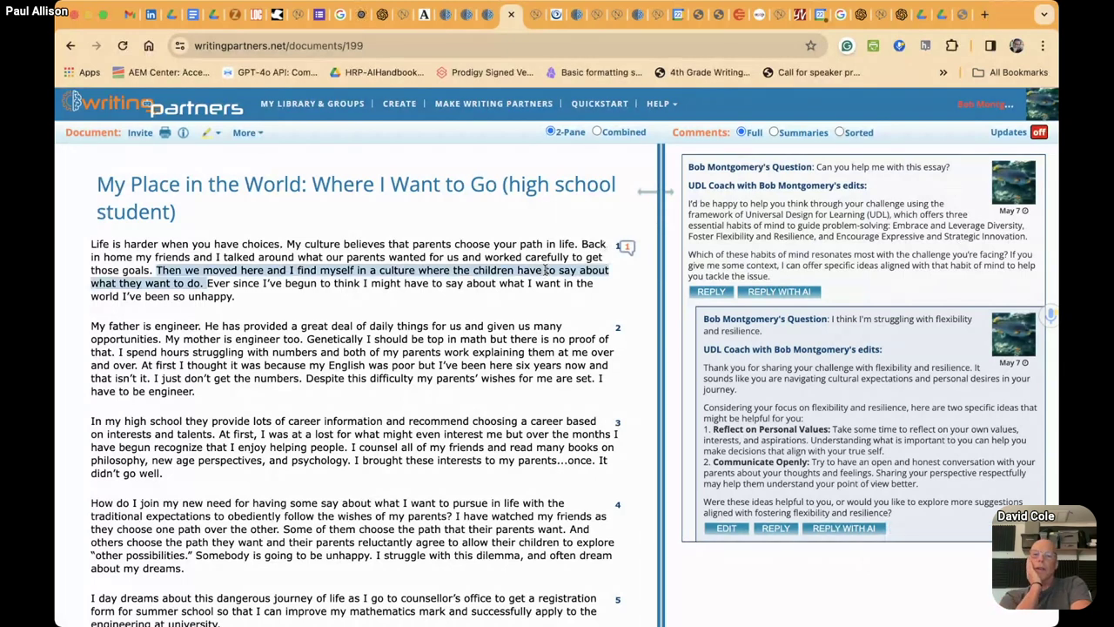
{"action": "scroll", "coordinate": [833, 263], "scroll_direction": "up", "scroll_amount": 1}
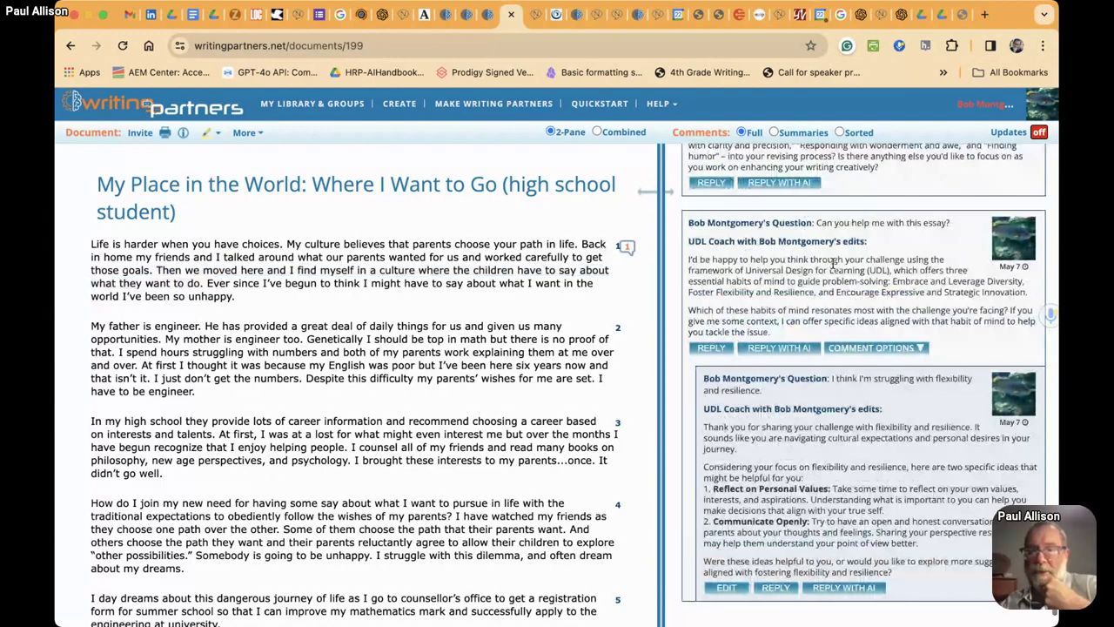
{"action": "scroll", "coordinate": [833, 263], "scroll_direction": "up", "scroll_amount": 1}
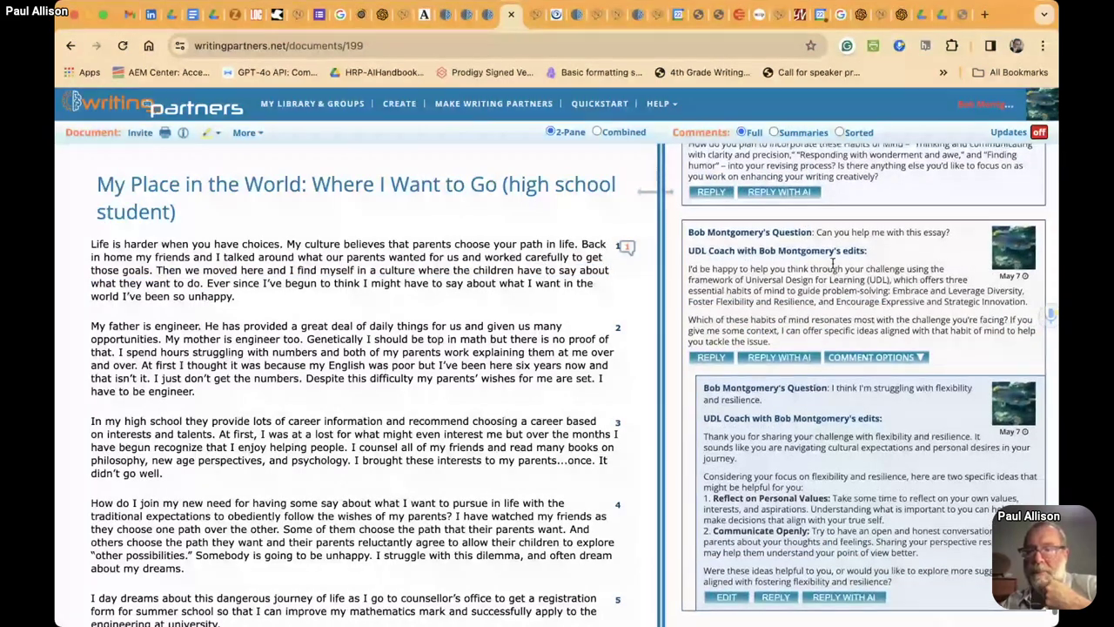
{"action": "scroll", "coordinate": [833, 263], "scroll_direction": "down", "scroll_amount": 2}
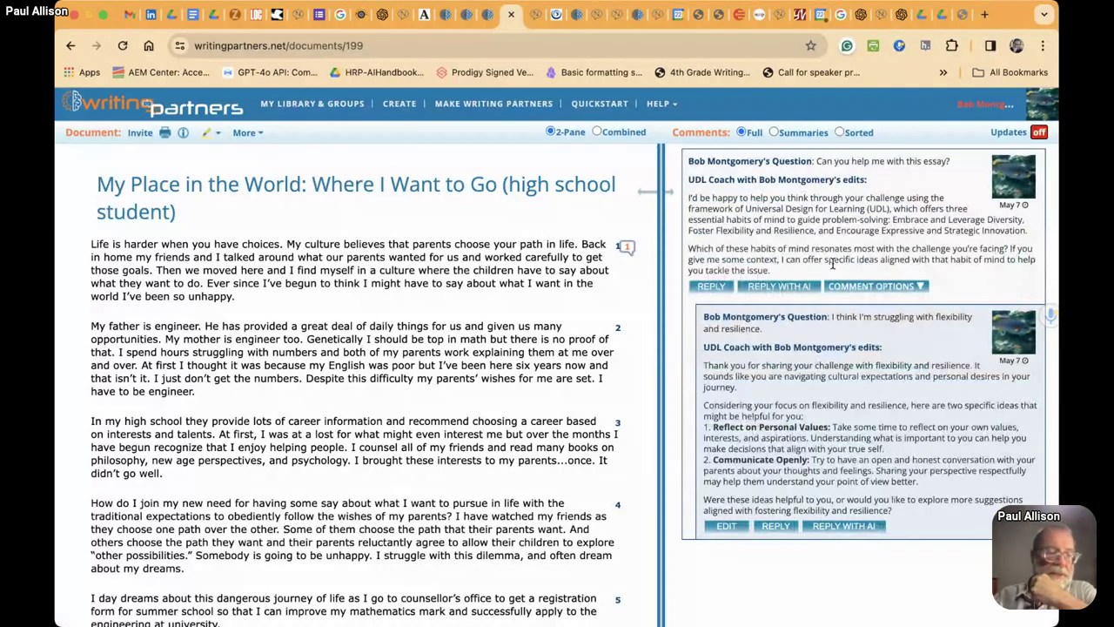
{"action": "left_click", "coordinate": [488, 271]}
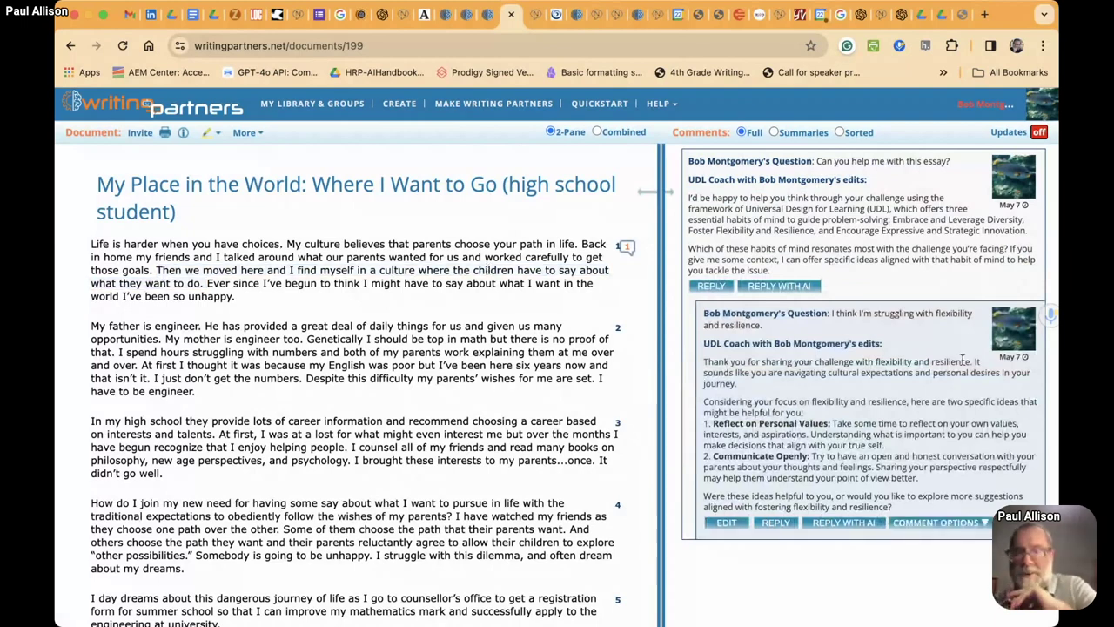
{"action": "scroll", "coordinate": [919, 392], "scroll_direction": "up", "scroll_amount": 1}
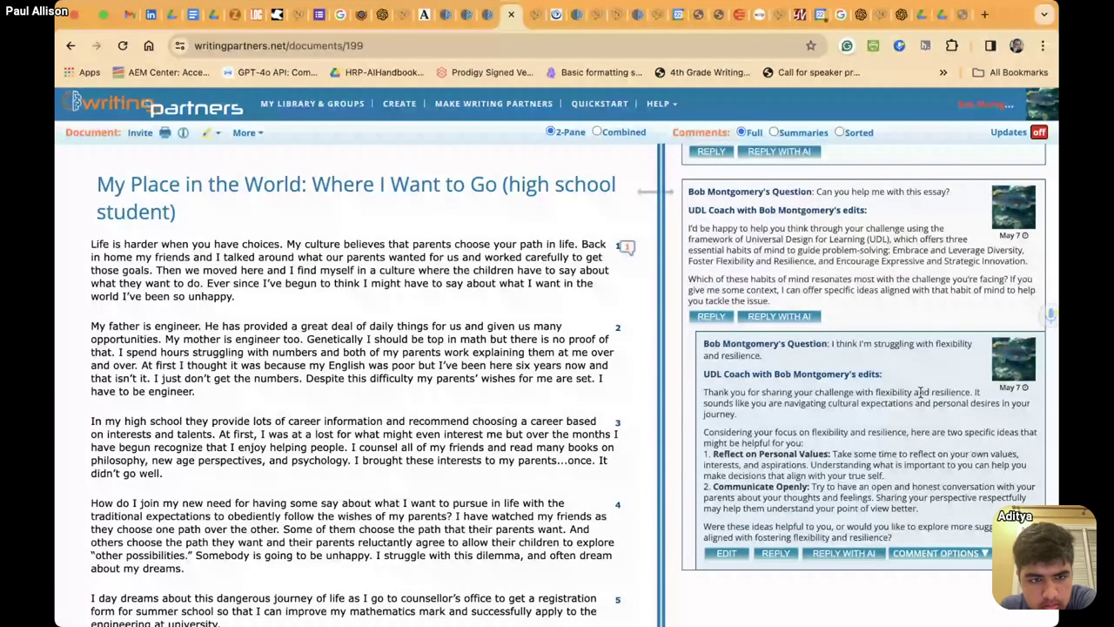